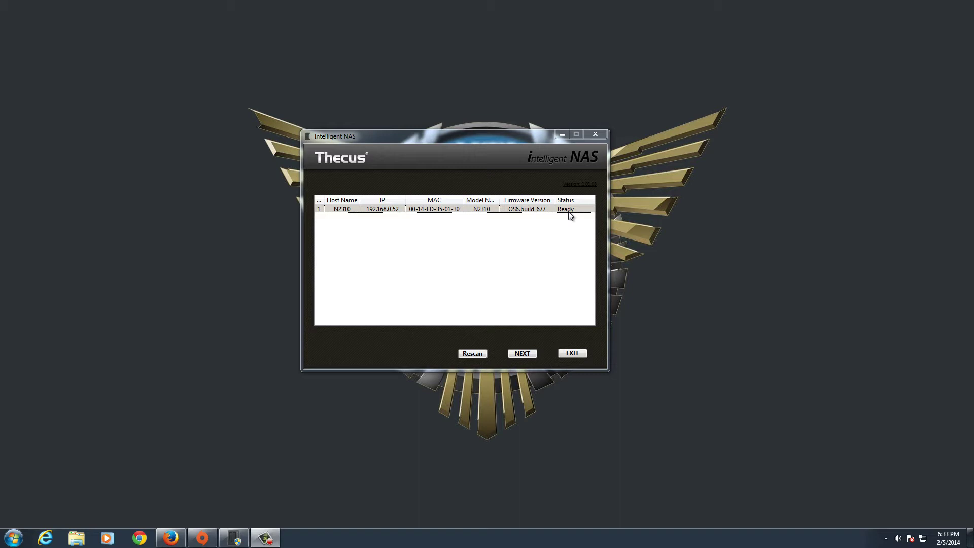
# Finish the setup wizard at its Complete page, then bring up the N2310 login page in Firefox
pyautogui.click(522, 353)
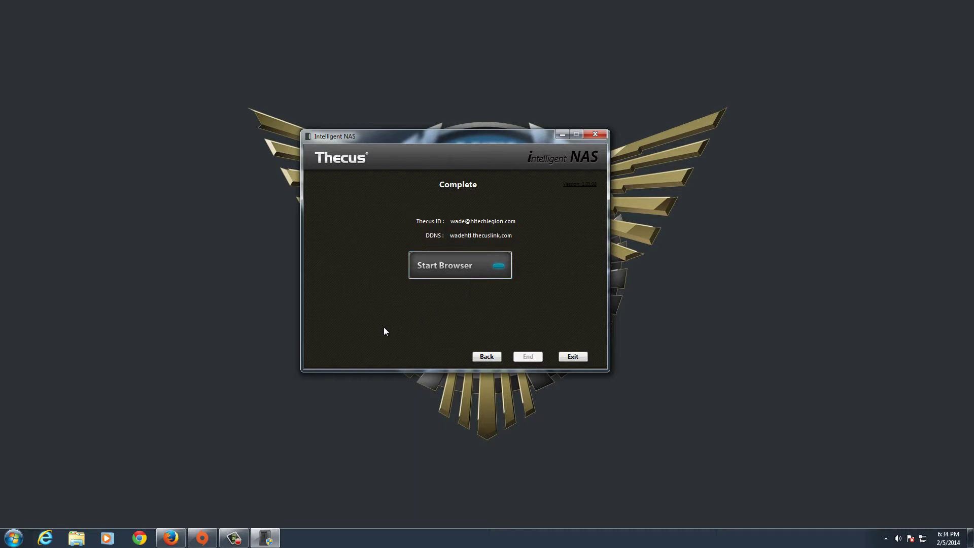
pyautogui.click(168, 539)
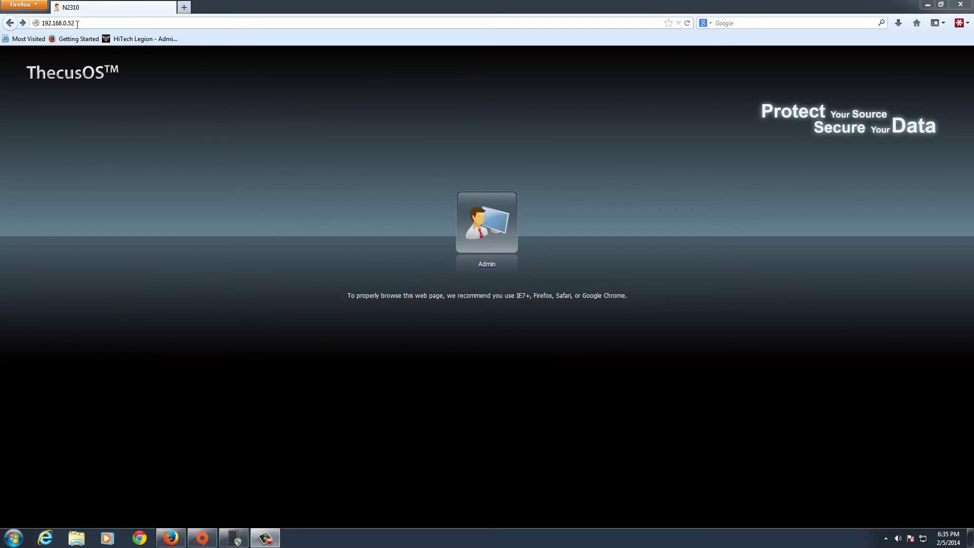
# Go back to the device list in Thecus Intelligent NAS and exit the utility, confirming Exit
pyautogui.click(57, 23)
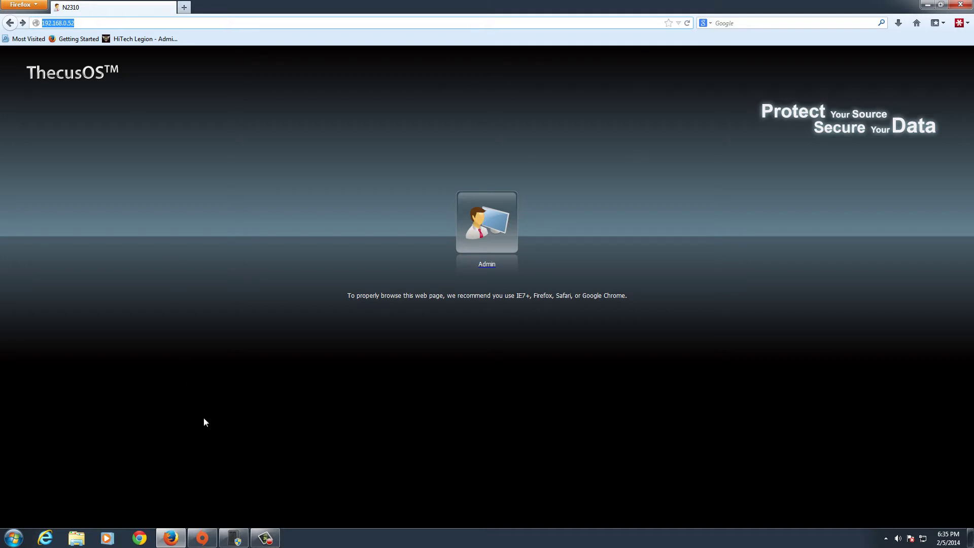
pyautogui.click(234, 538)
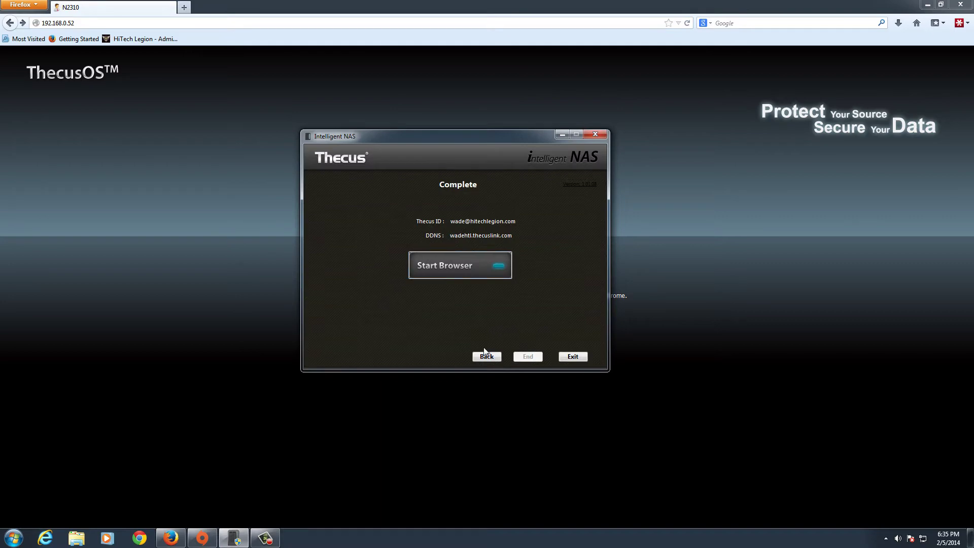
pyautogui.click(474, 356)
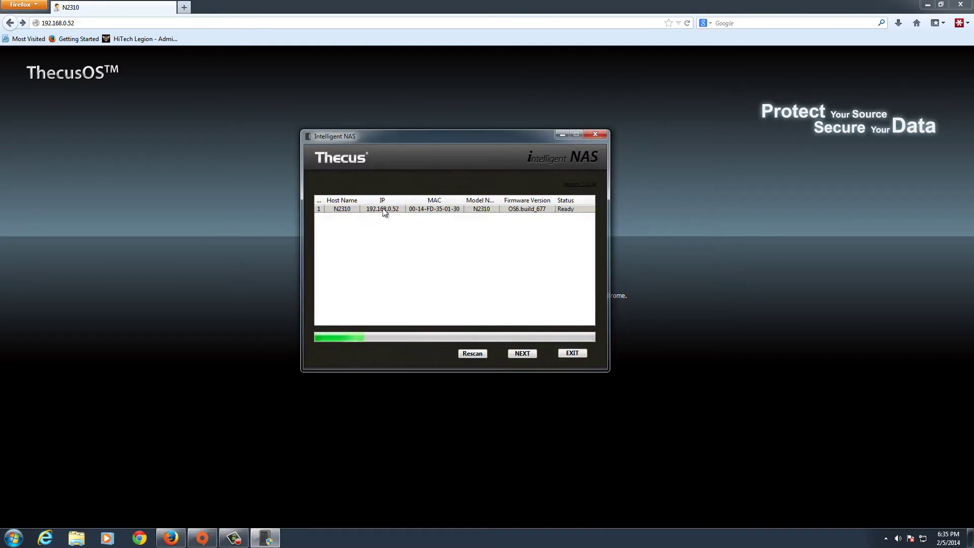
pyautogui.click(563, 353)
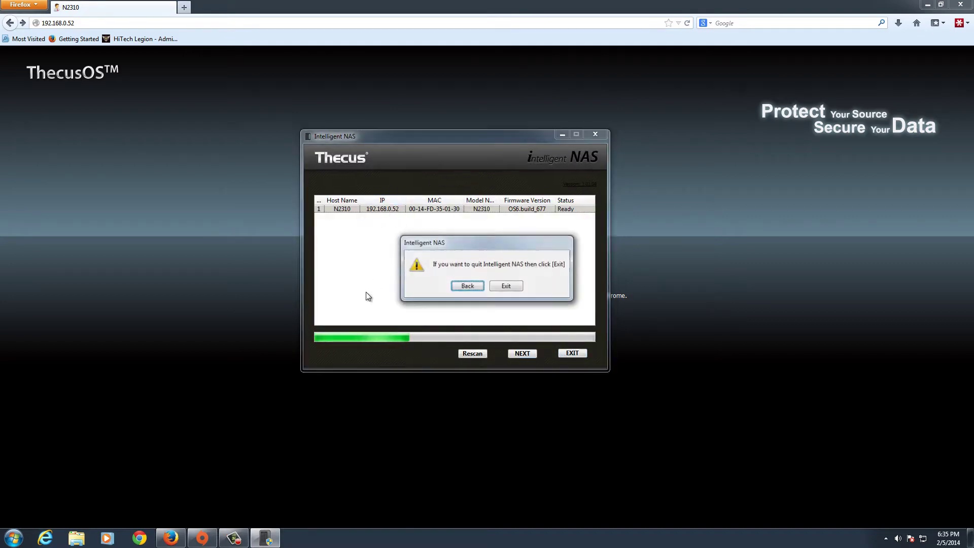
pyautogui.click(506, 286)
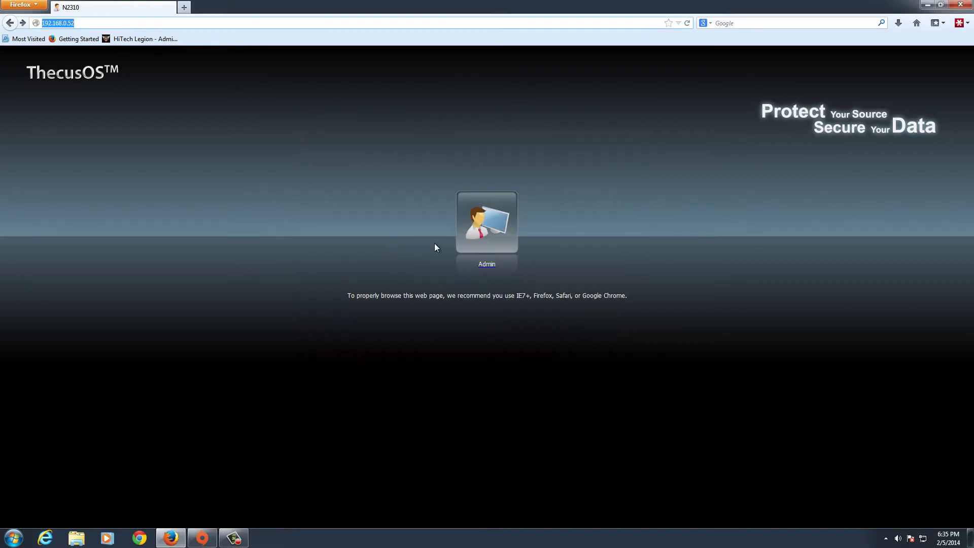
# Log in as Admin with the account password and select NAS_Public in Shared Folder
pyautogui.click(491, 231)
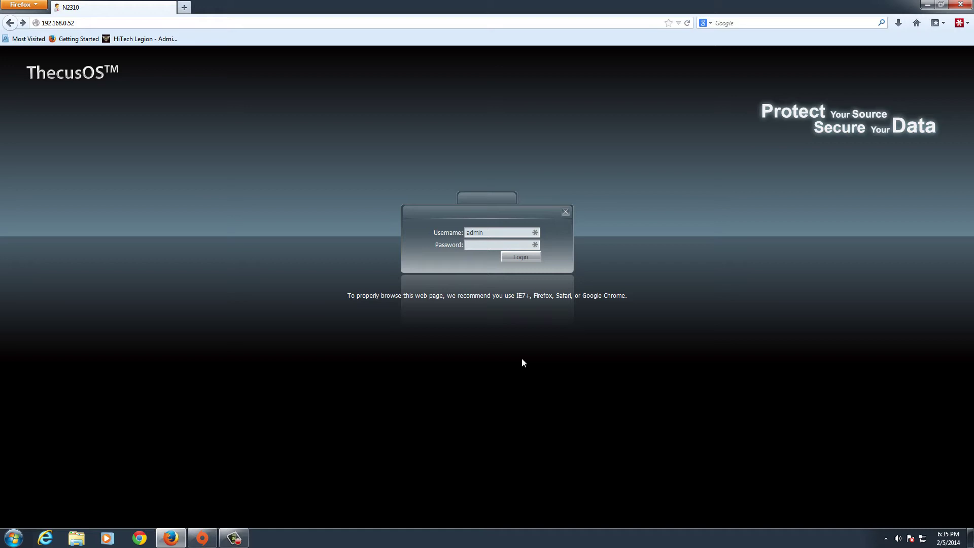
pyautogui.write('admin')
pyautogui.press('Return')
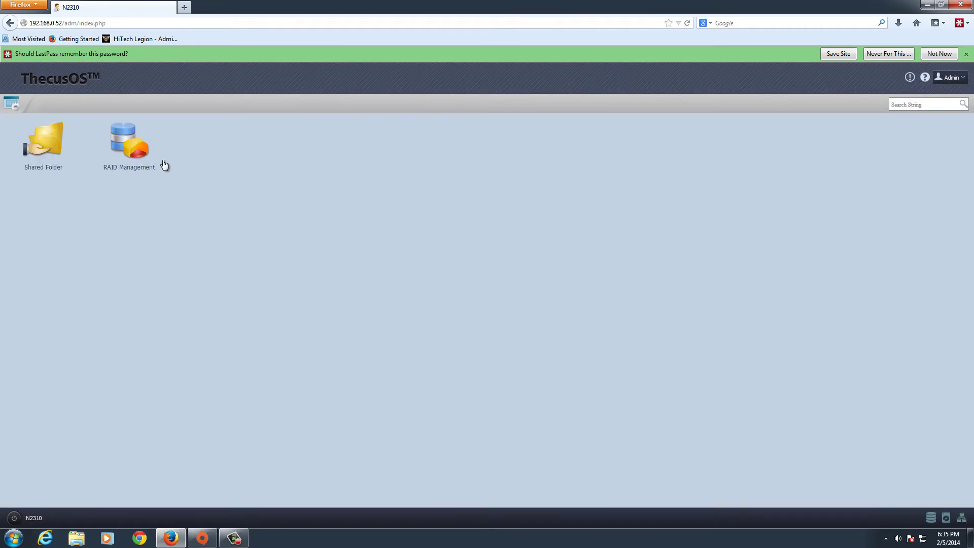
pyautogui.click(53, 151)
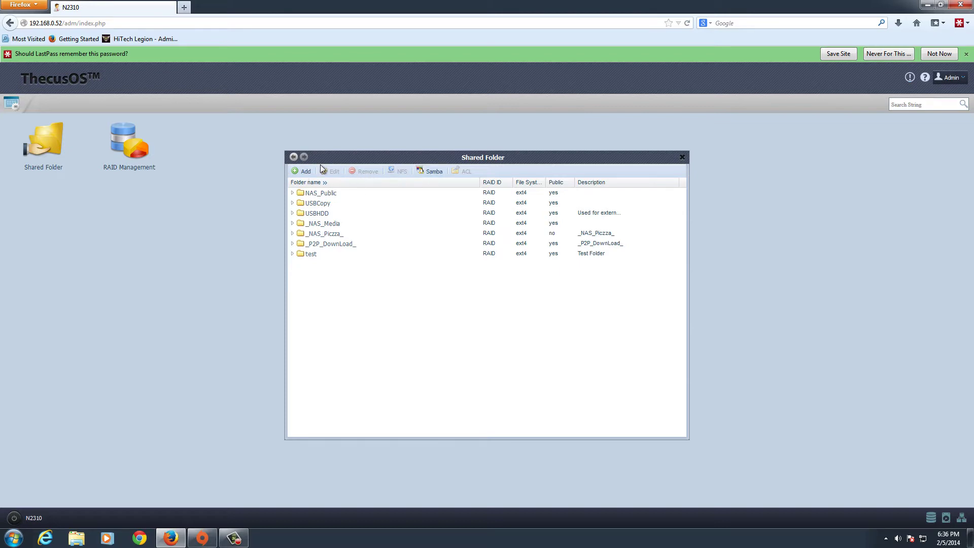
pyautogui.click(343, 192)
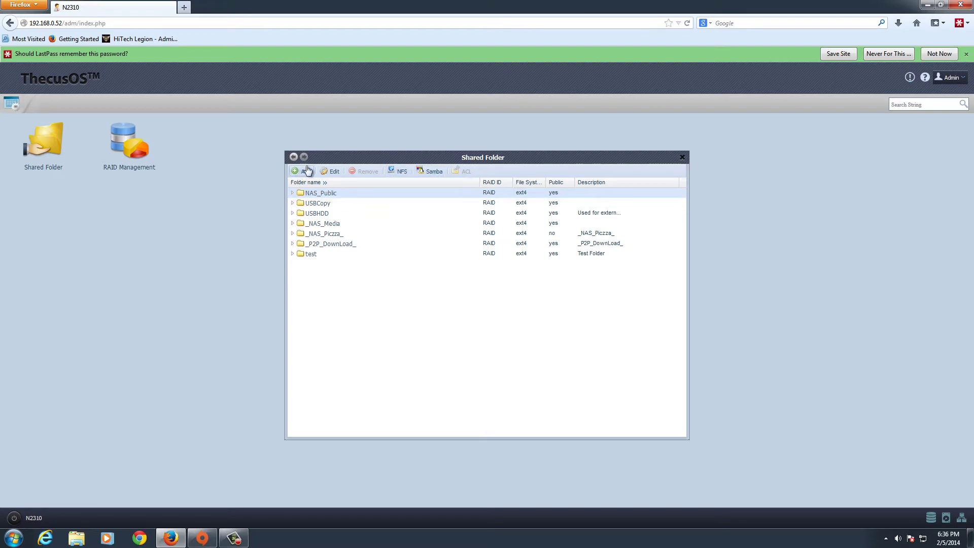
# Close Shared Folder and open RAID Management to view the Healthy RAID 1 volume
pyautogui.click(683, 157)
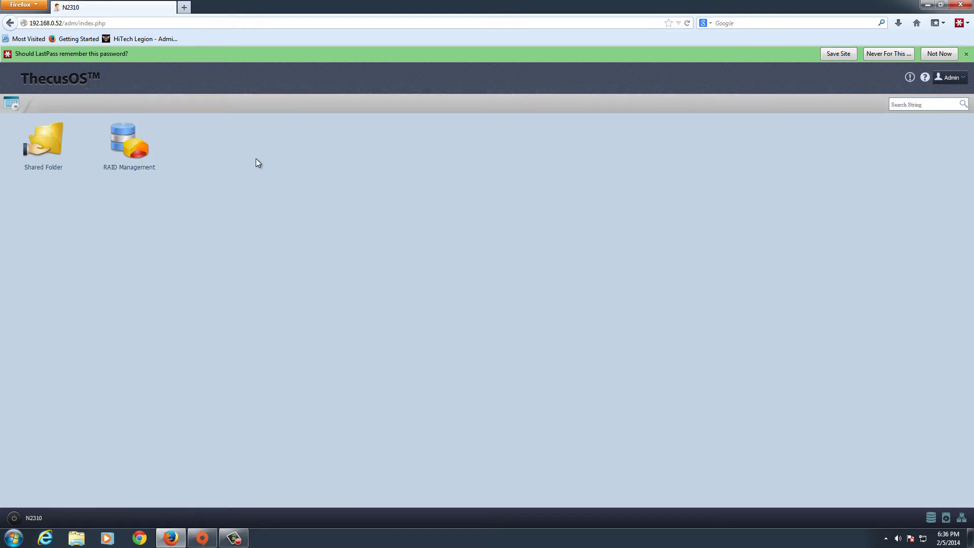
pyautogui.click(140, 141)
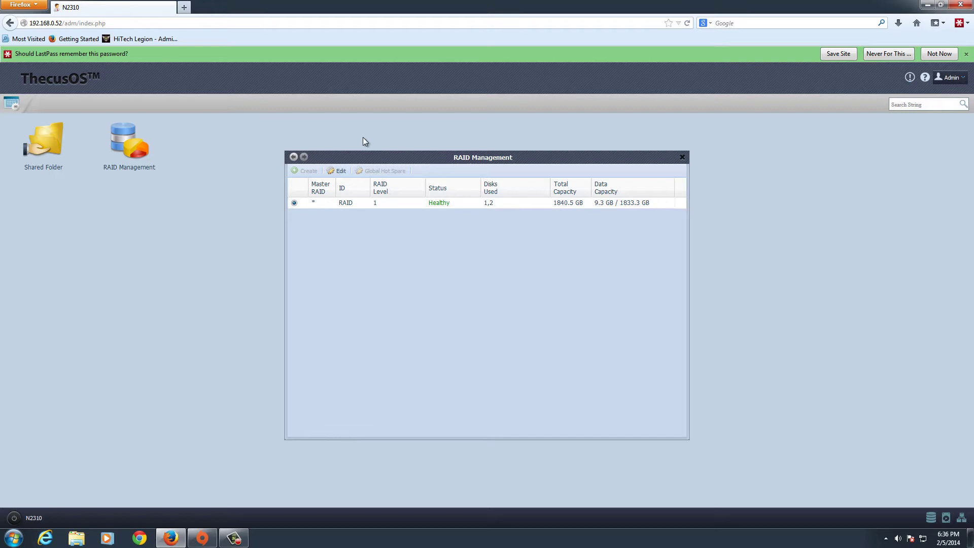
# Close RAID Management, then browse all Control Panel sections and close it
pyautogui.click(683, 157)
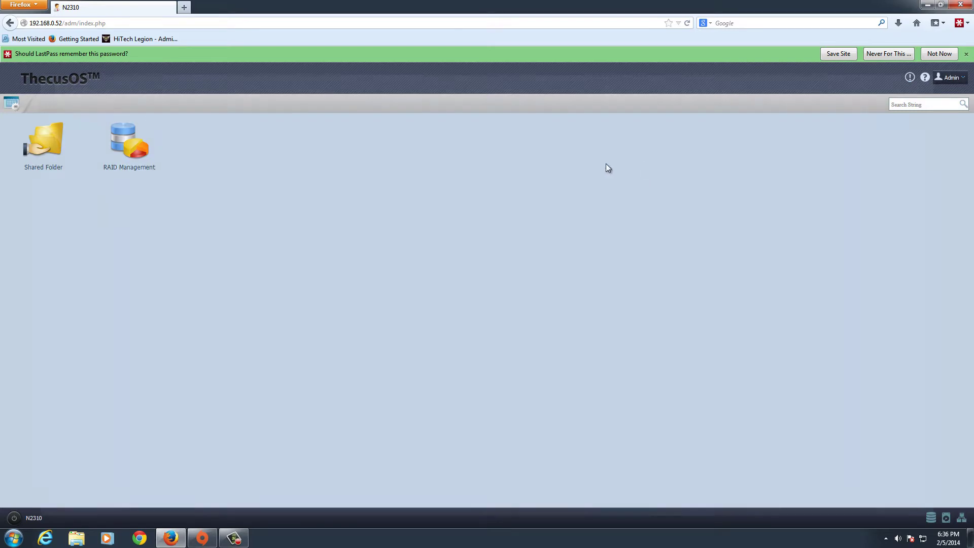
pyautogui.click(11, 107)
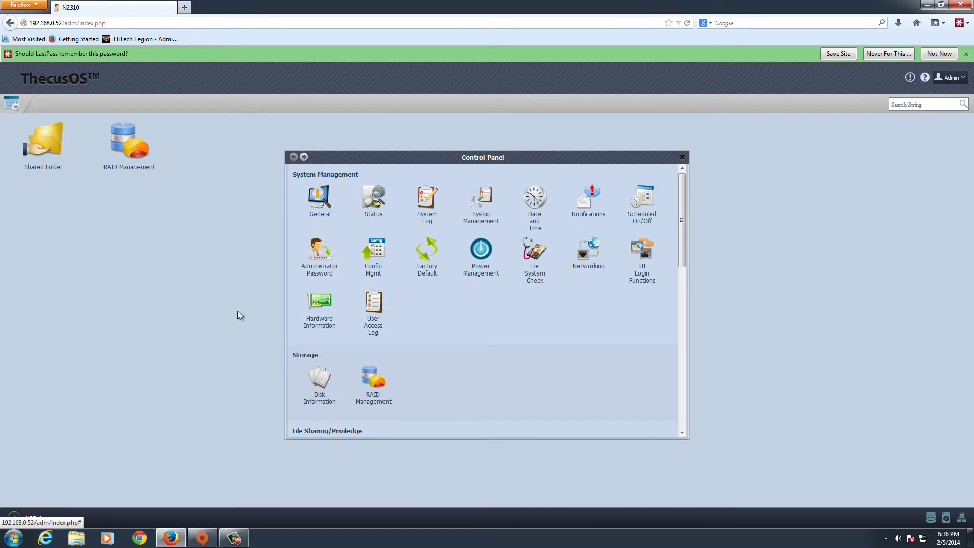
pyautogui.moveTo(682, 201); pyautogui.dragTo(689, 381)
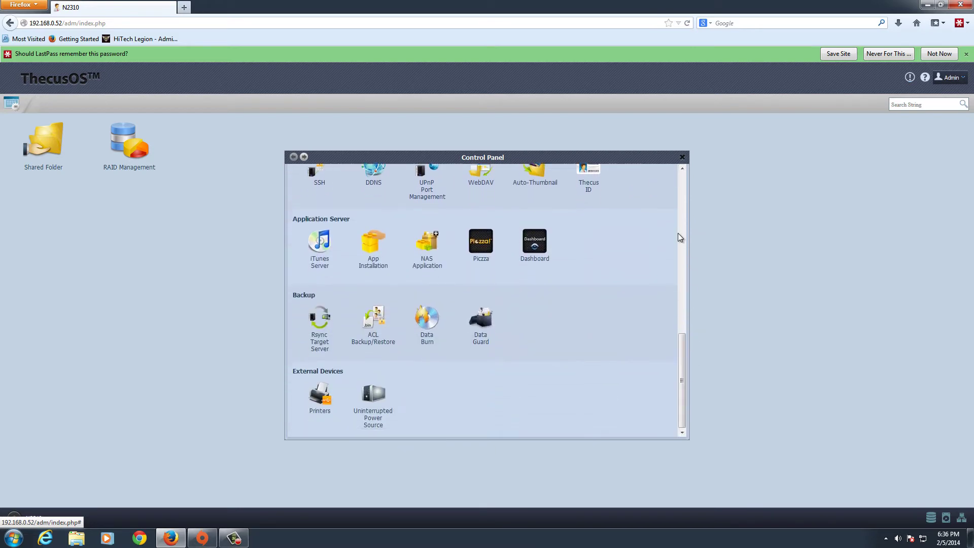
pyautogui.click(683, 158)
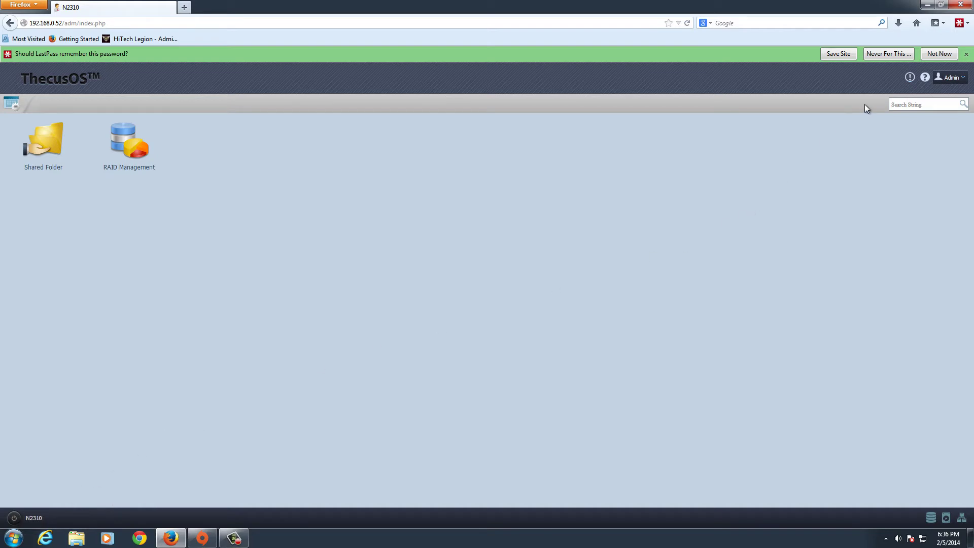
pyautogui.click(895, 107)
pyautogui.click(911, 77)
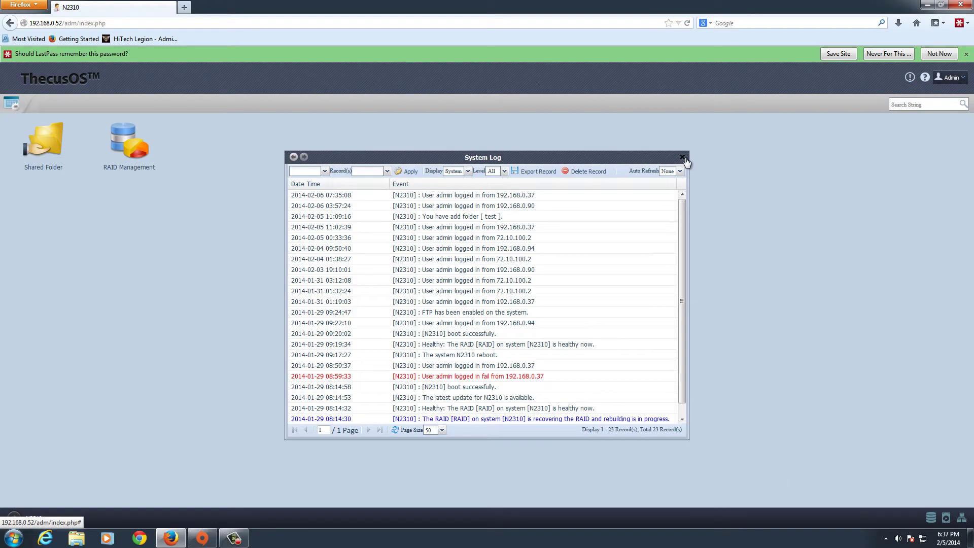
pyautogui.moveTo(684, 159); pyautogui.dragTo(690, 173)
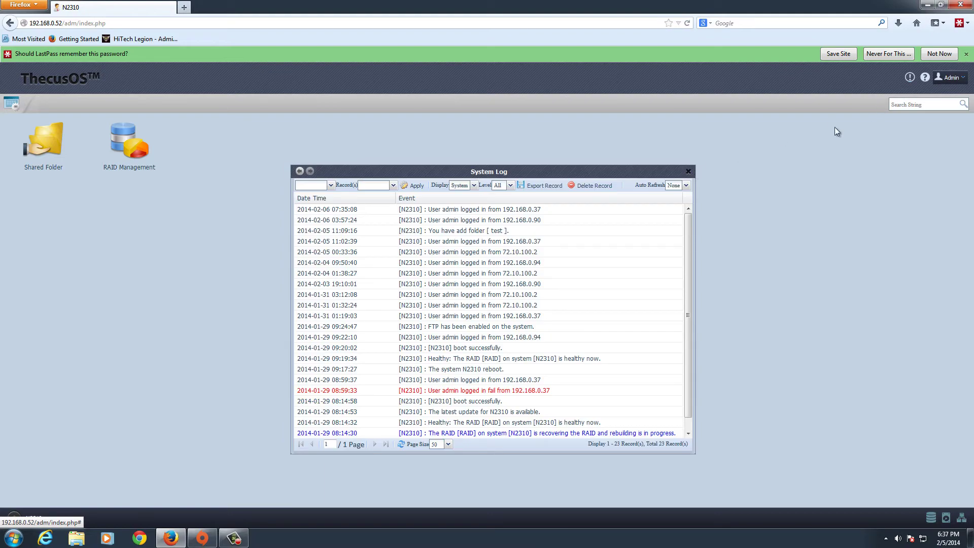
pyautogui.click(689, 172)
pyautogui.click(925, 78)
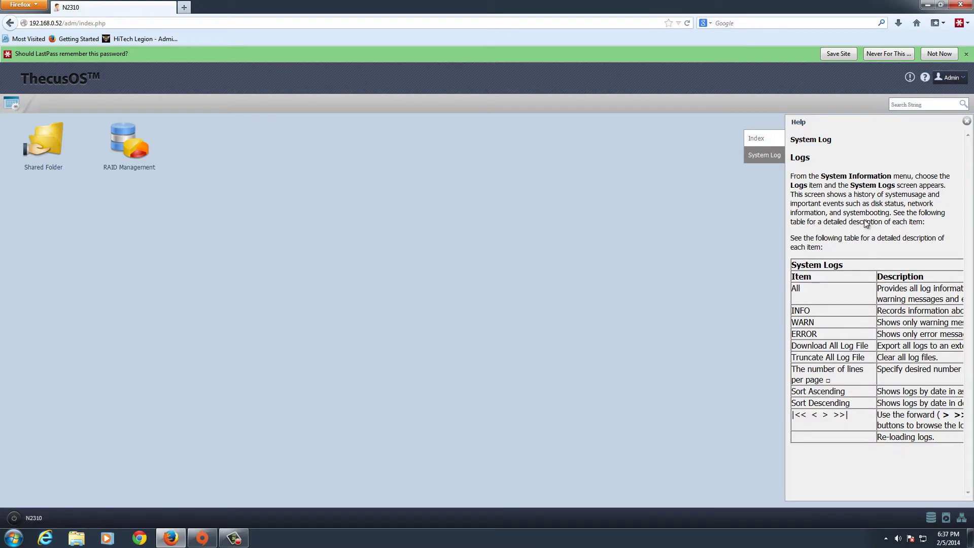
pyautogui.click(966, 121)
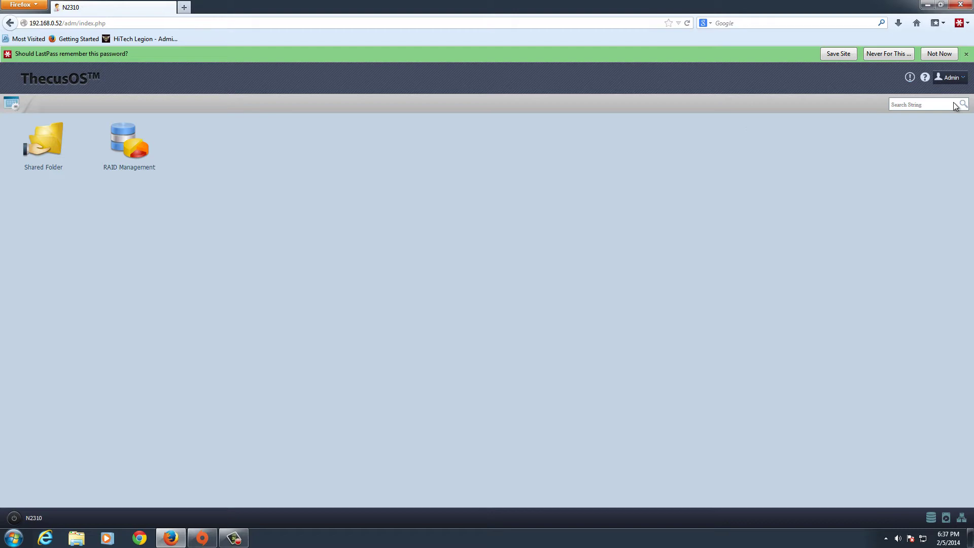
pyautogui.click(947, 76)
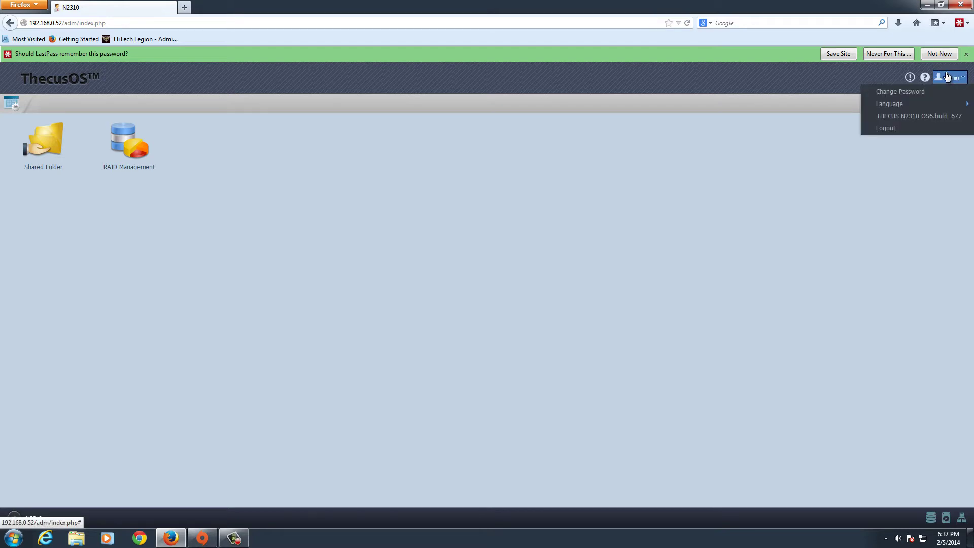
pyautogui.moveTo(931, 108)
pyautogui.click(878, 371)
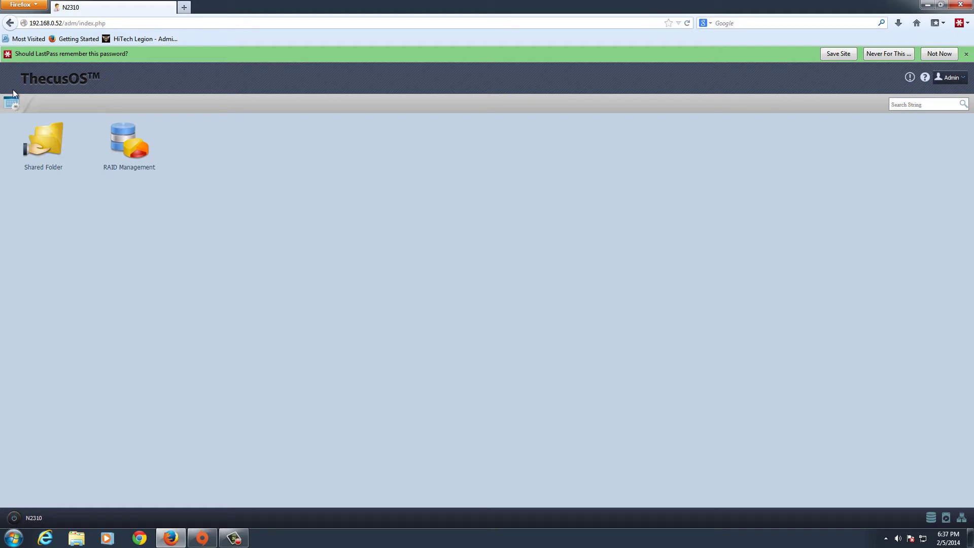
# In the Control Panel, review the General, Status and System Log pages, returning after each
pyautogui.click(11, 103)
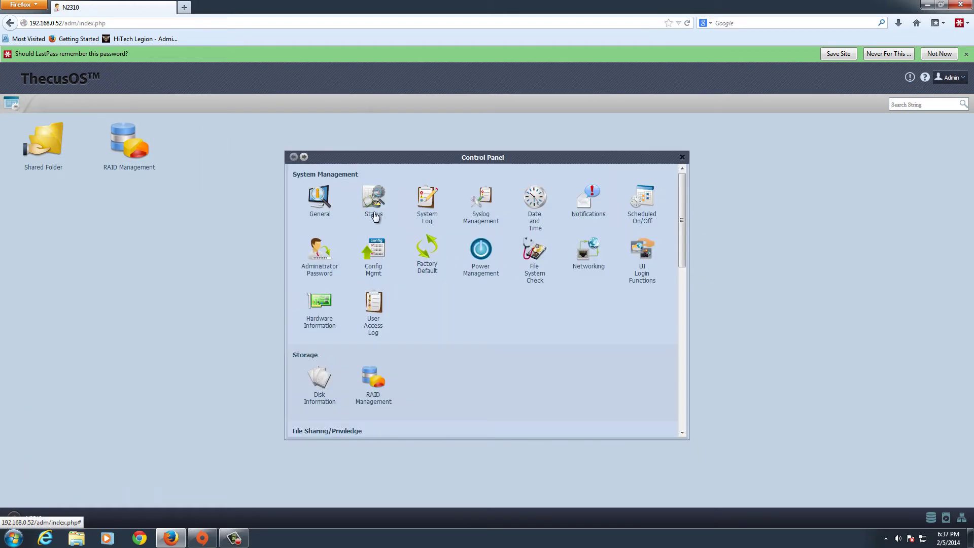
pyautogui.click(319, 199)
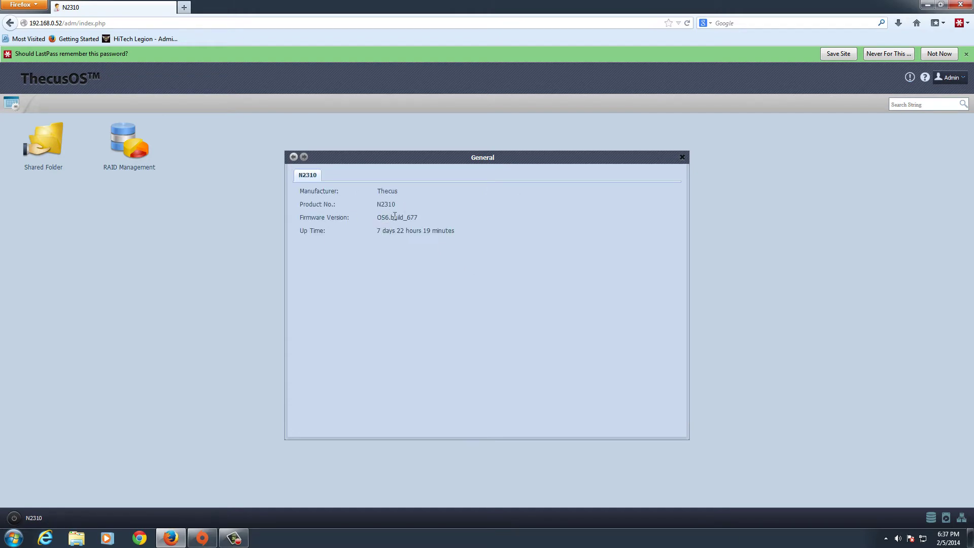
pyautogui.click(294, 157)
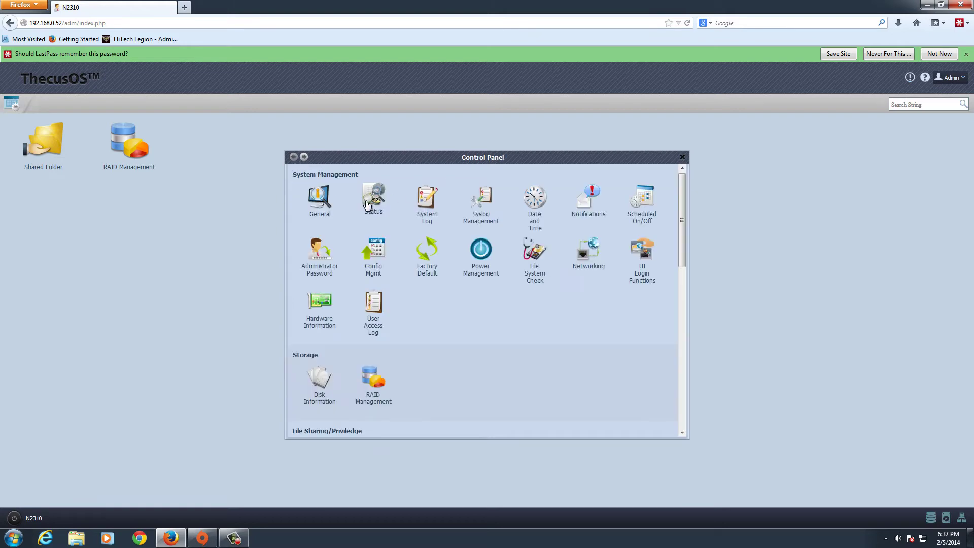
pyautogui.click(374, 199)
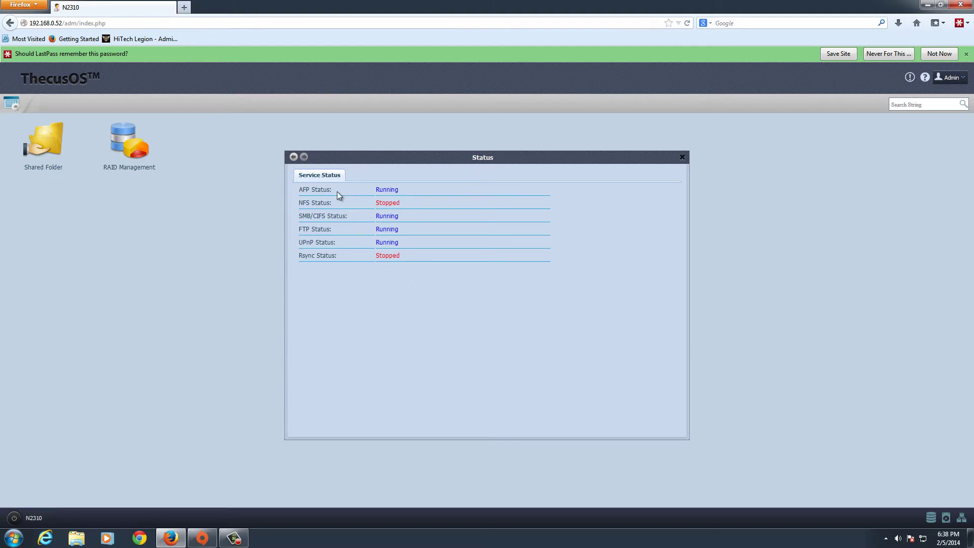
pyautogui.click(294, 157)
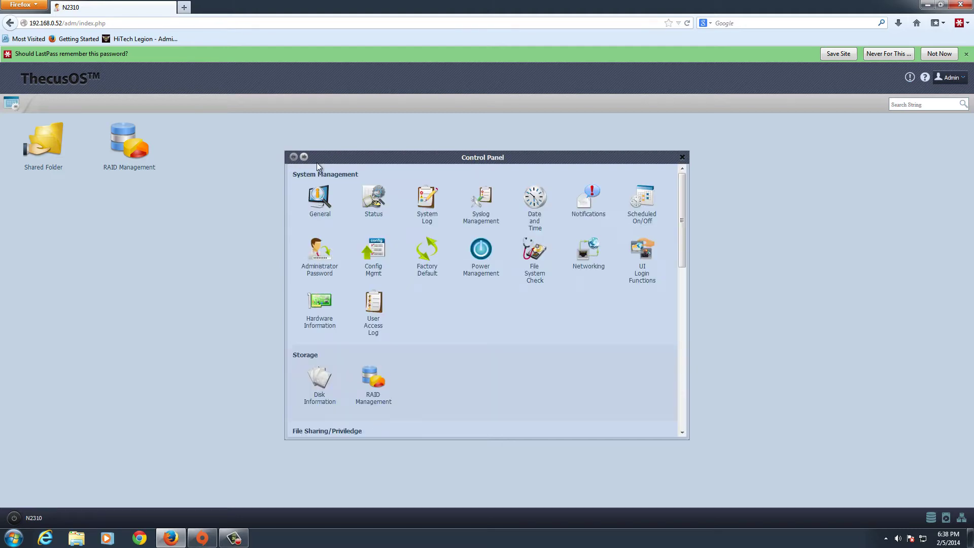
pyautogui.click(436, 198)
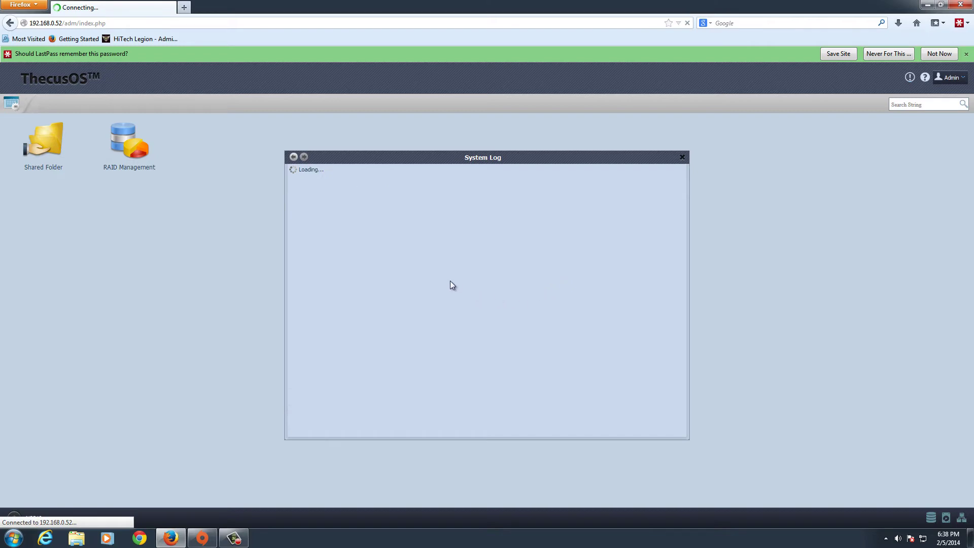
pyautogui.click(295, 158)
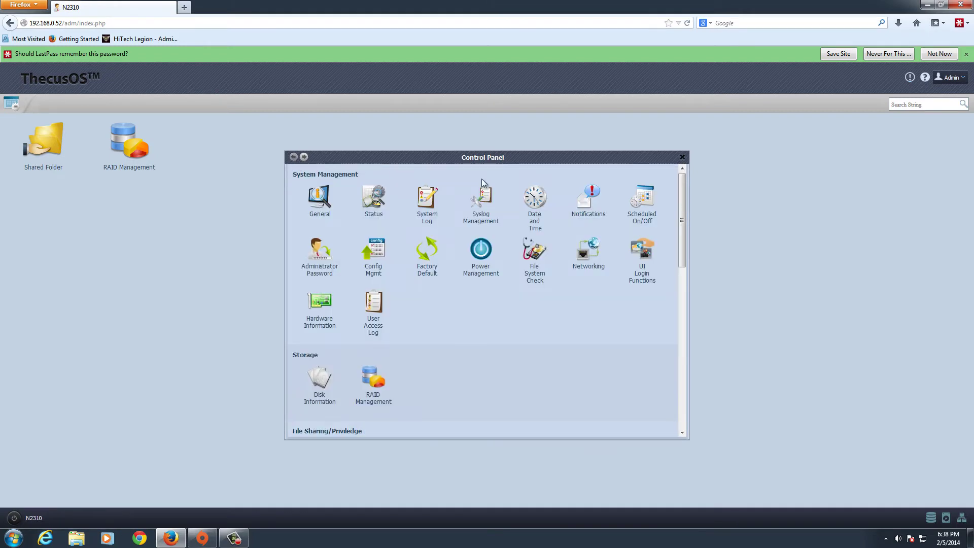
# Review Date and Time, Syslog Management and Notifications, then open Scheduled On/Off
pyautogui.click(533, 201)
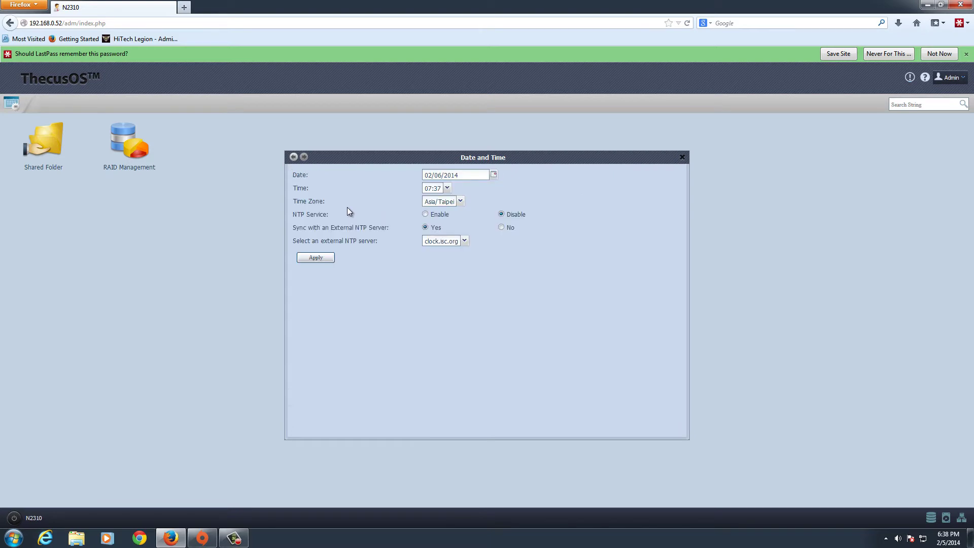
pyautogui.click(294, 157)
pyautogui.click(488, 201)
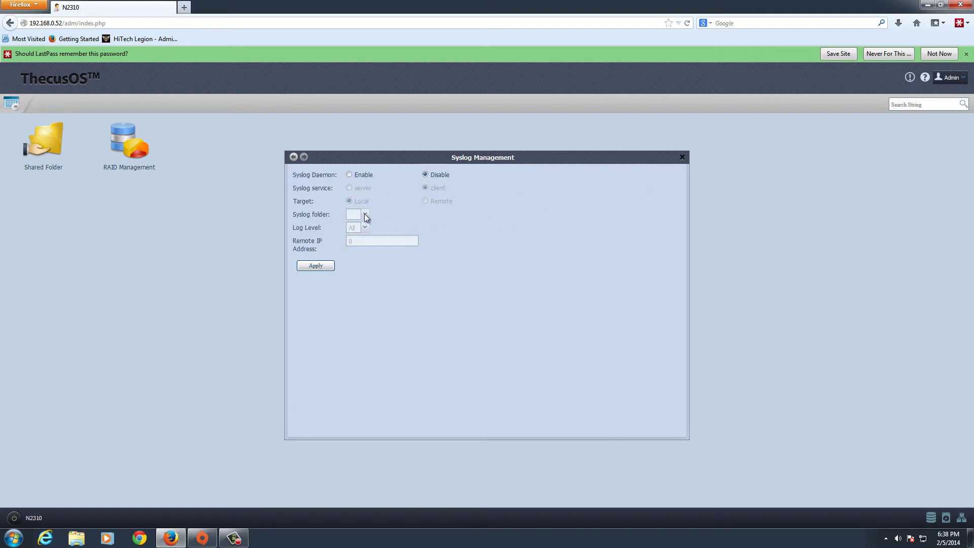
pyautogui.click(299, 163)
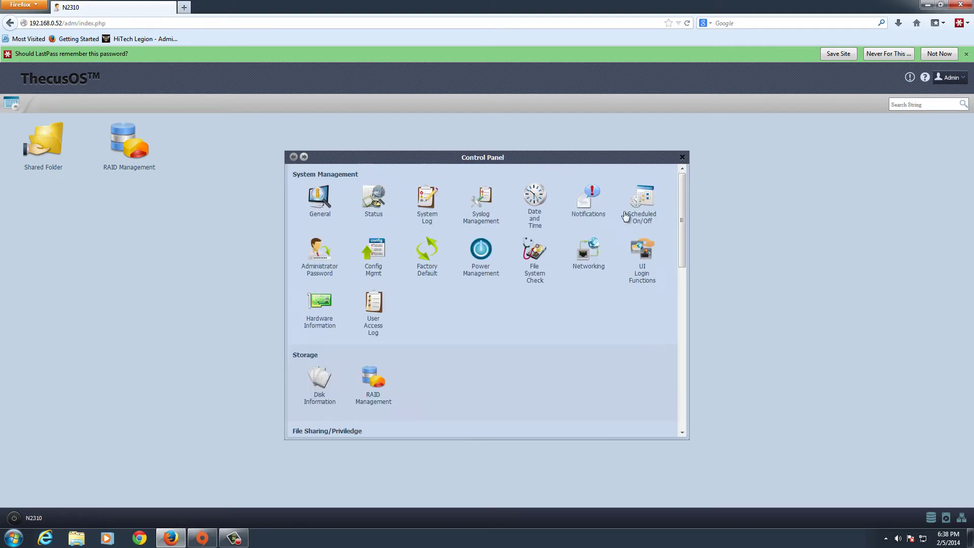
pyautogui.click(591, 212)
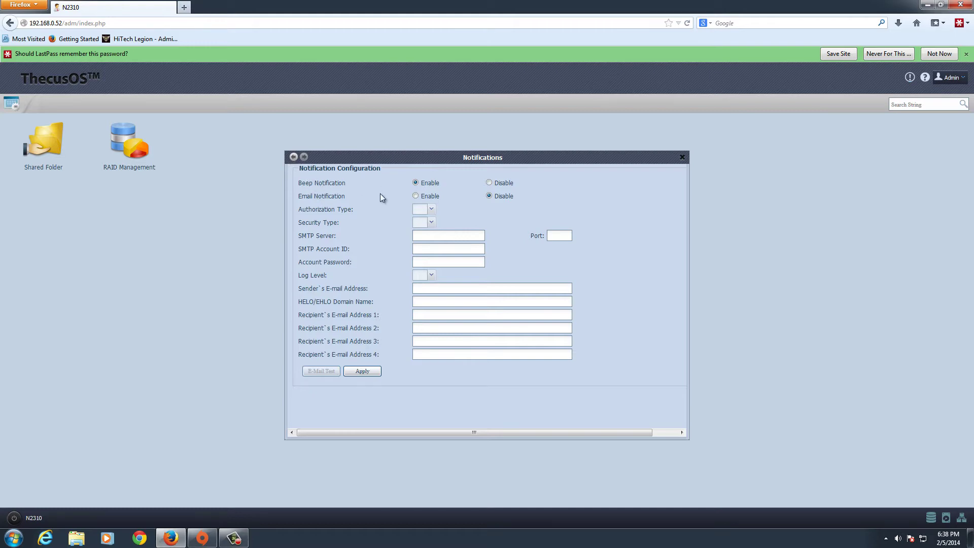
pyautogui.click(297, 160)
pyautogui.click(656, 207)
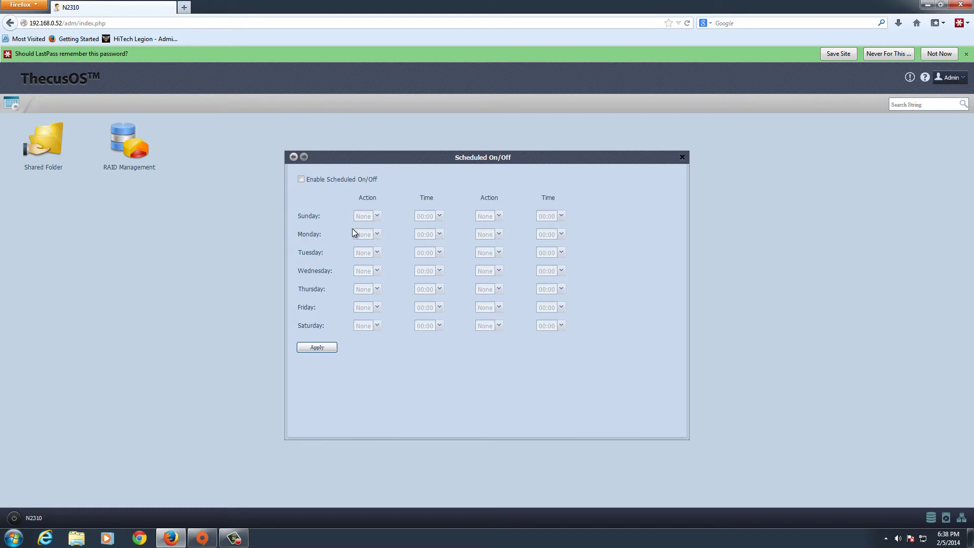
# Review Administrator Password, Config Mgmt with a Download attempt, and File System Check pages
pyautogui.click(295, 158)
pyautogui.click(319, 254)
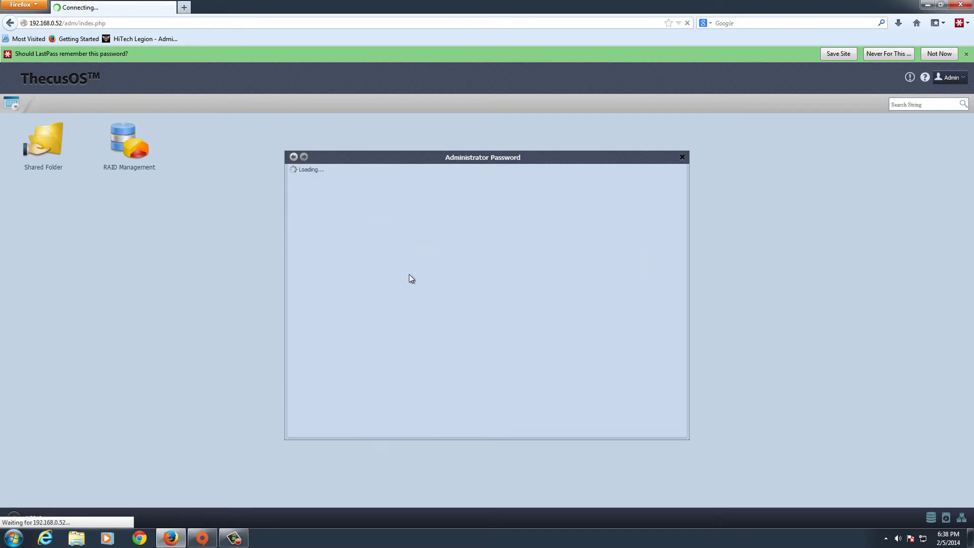
pyautogui.click(293, 157)
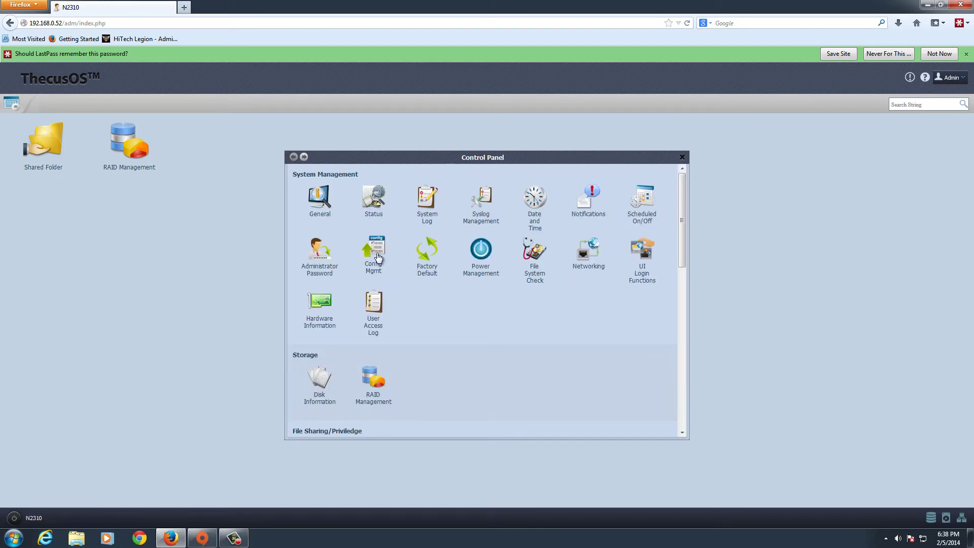
pyautogui.click(378, 257)
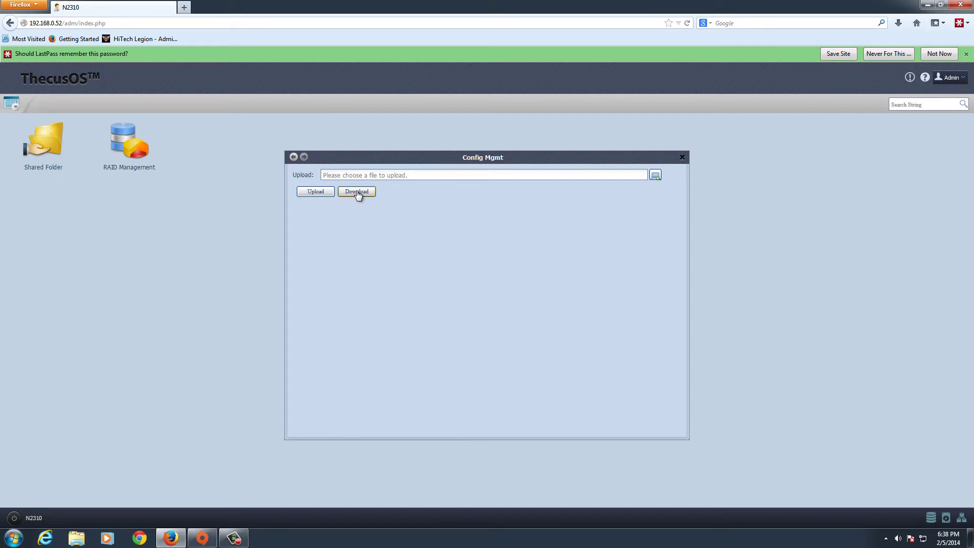
pyautogui.click(362, 246)
pyautogui.click(293, 157)
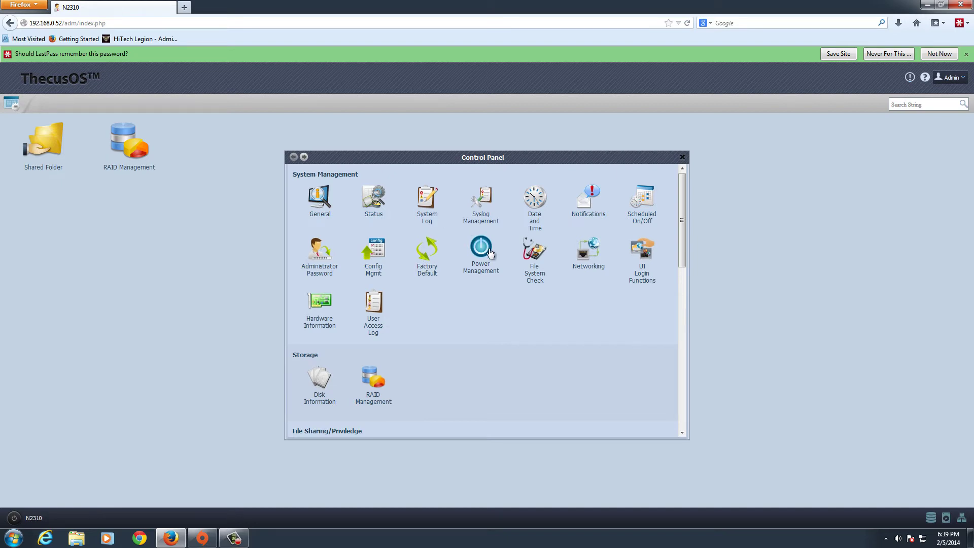
pyautogui.click(535, 264)
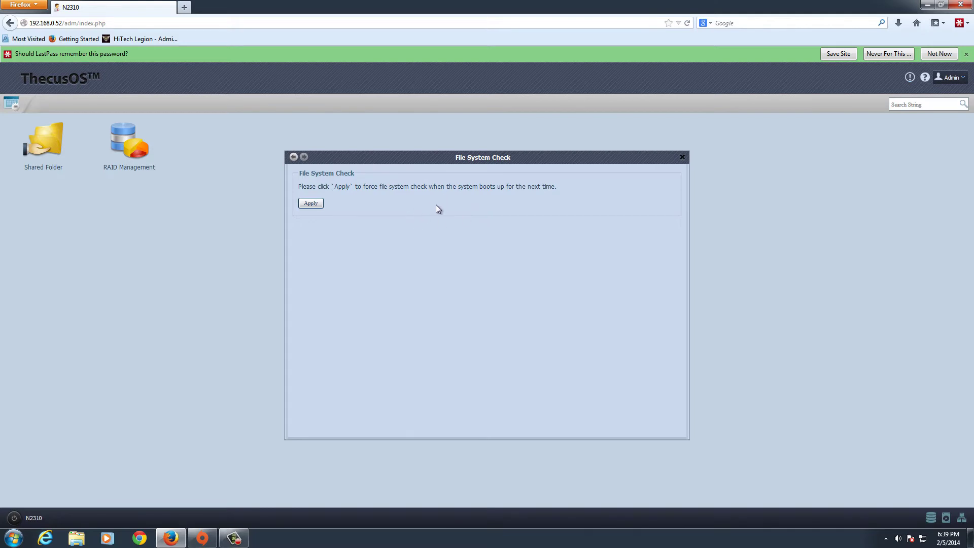
pyautogui.click(293, 157)
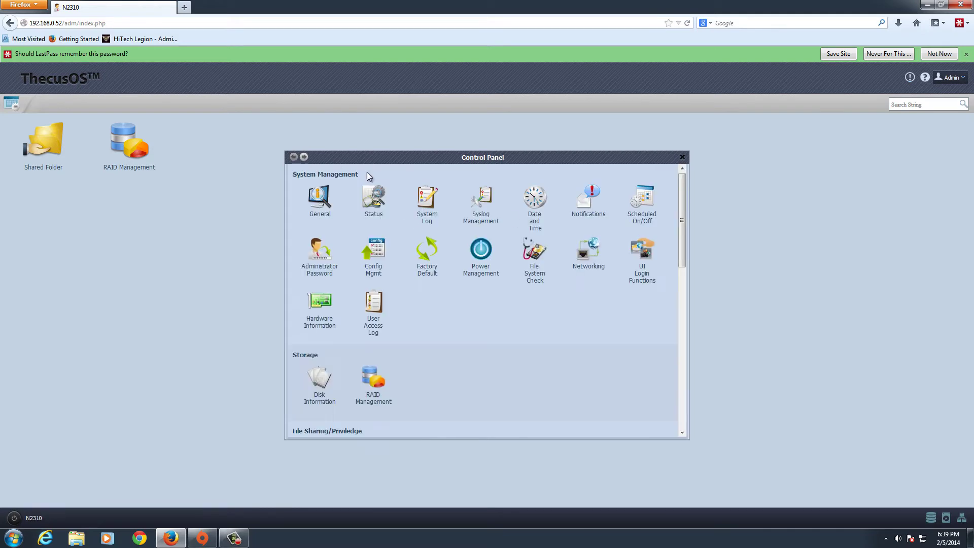
pyautogui.click(584, 253)
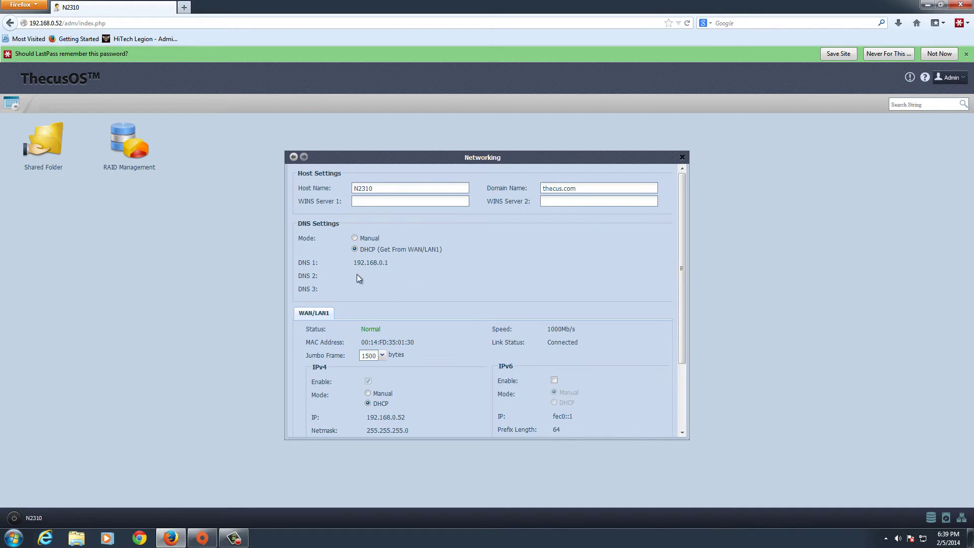
pyautogui.scroll(-2, 422, 282)
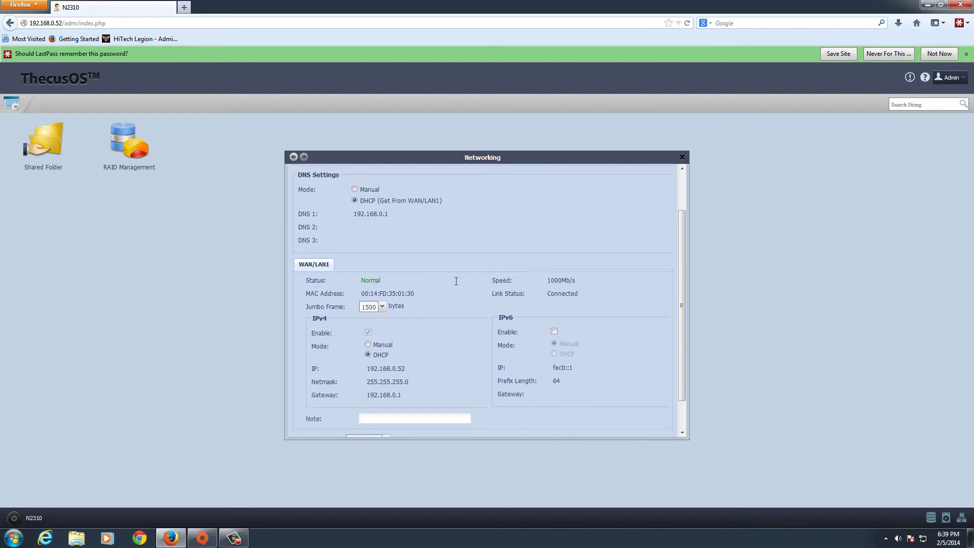
pyautogui.scroll(-1, 456, 281)
pyautogui.click(382, 273)
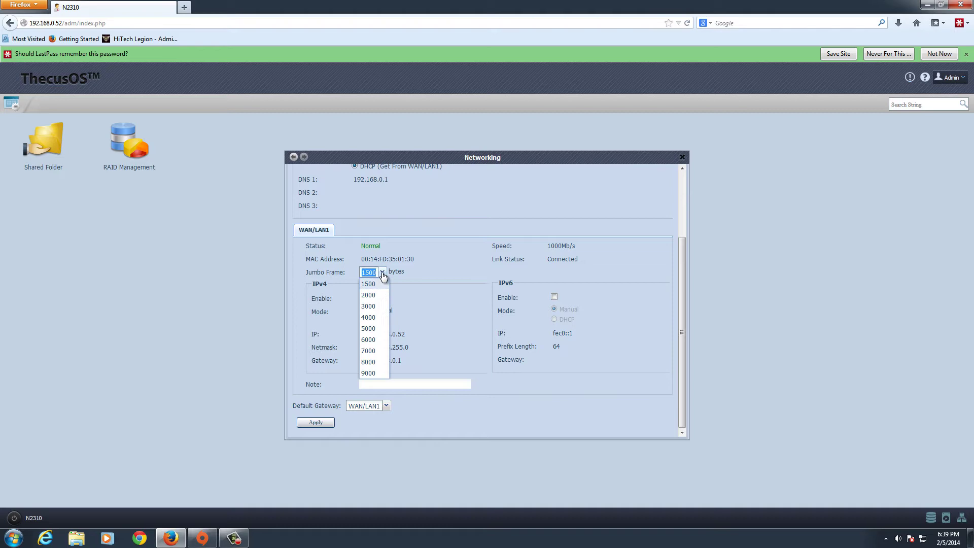
pyautogui.click(441, 260)
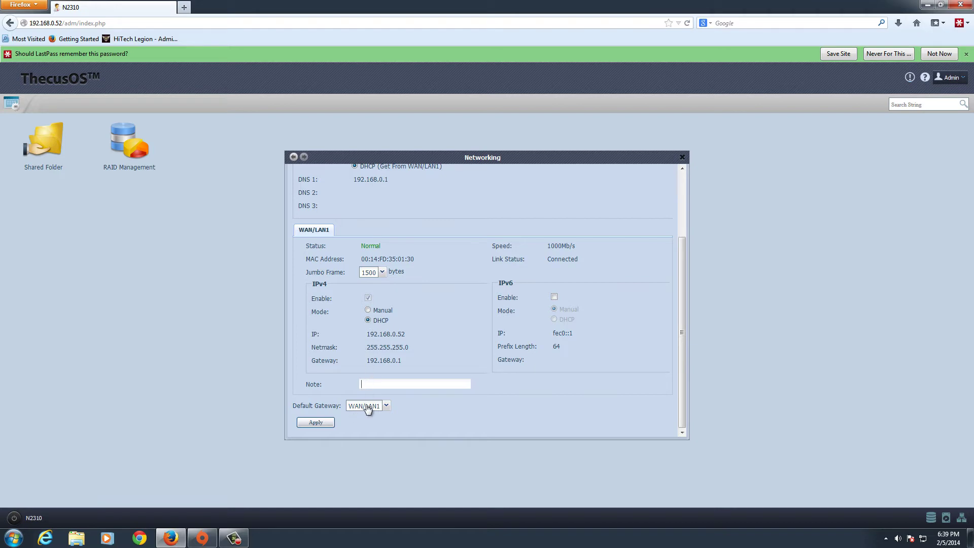
pyautogui.click(386, 406)
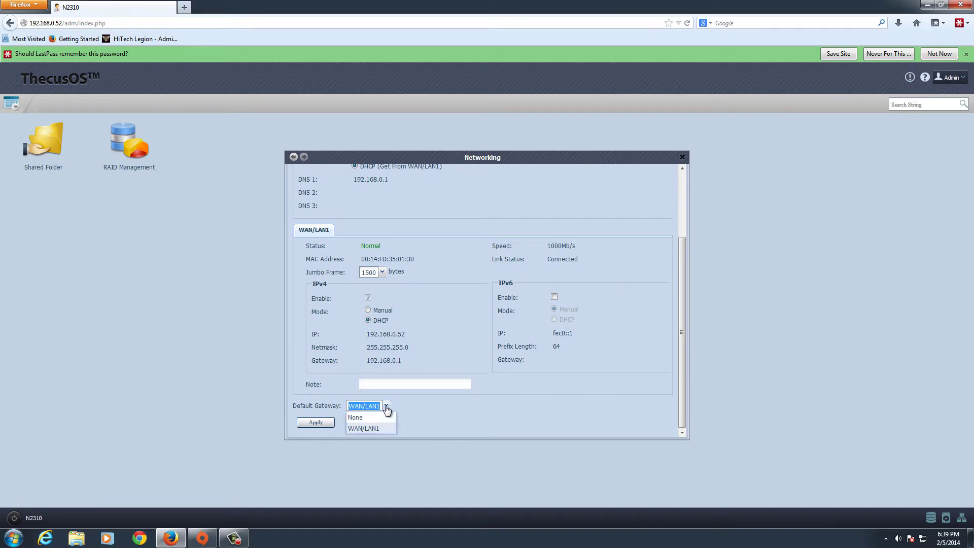
pyautogui.click(439, 406)
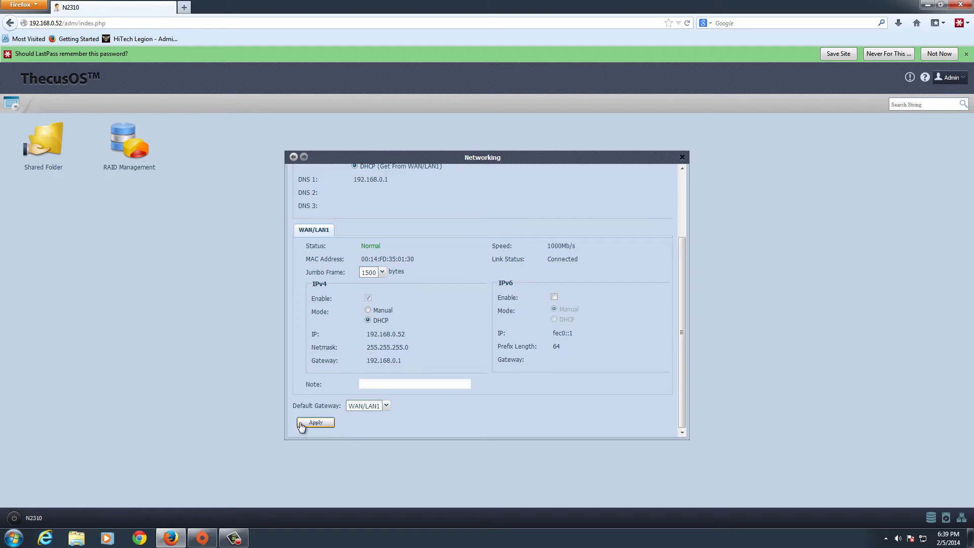
pyautogui.moveTo(303, 160); pyautogui.dragTo(301, 160)
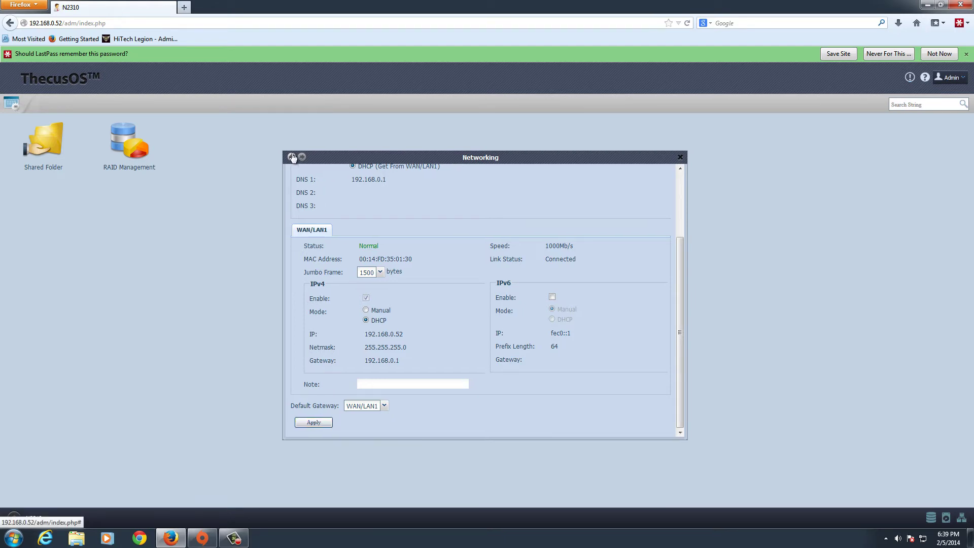
pyautogui.click(292, 158)
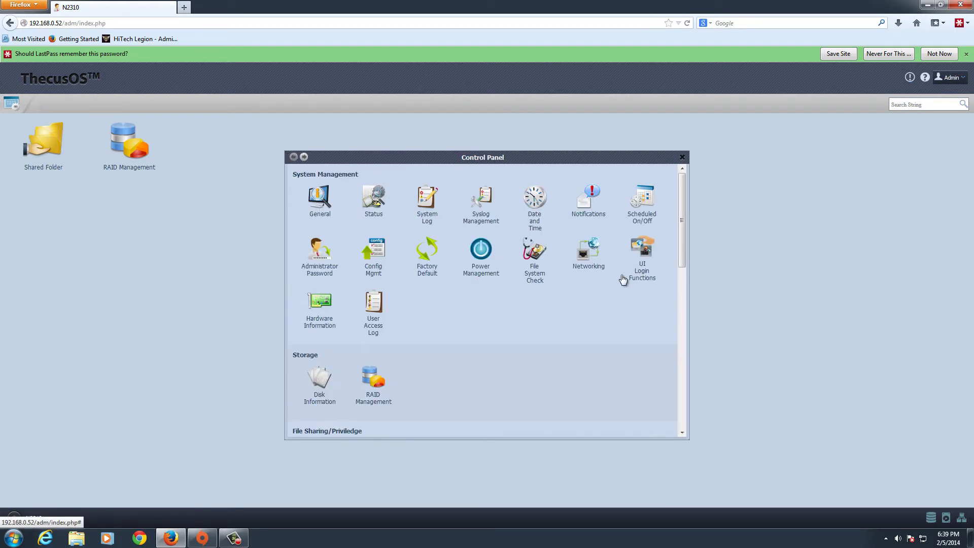
pyautogui.click(642, 251)
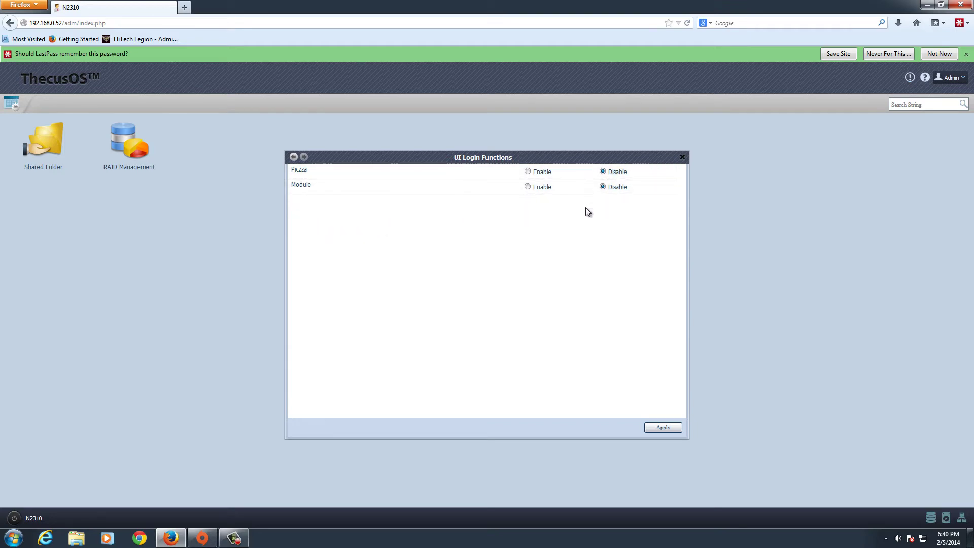
pyautogui.click(294, 157)
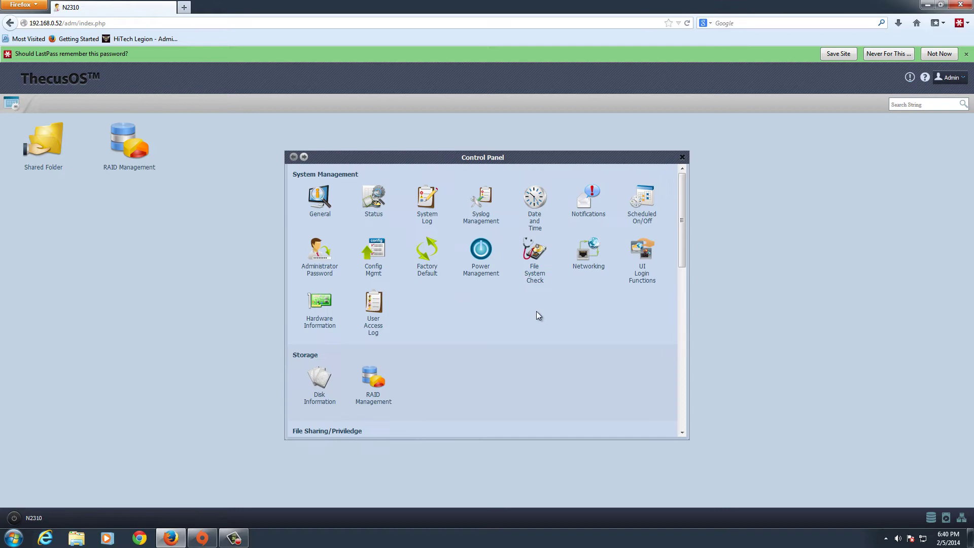
pyautogui.click(329, 311)
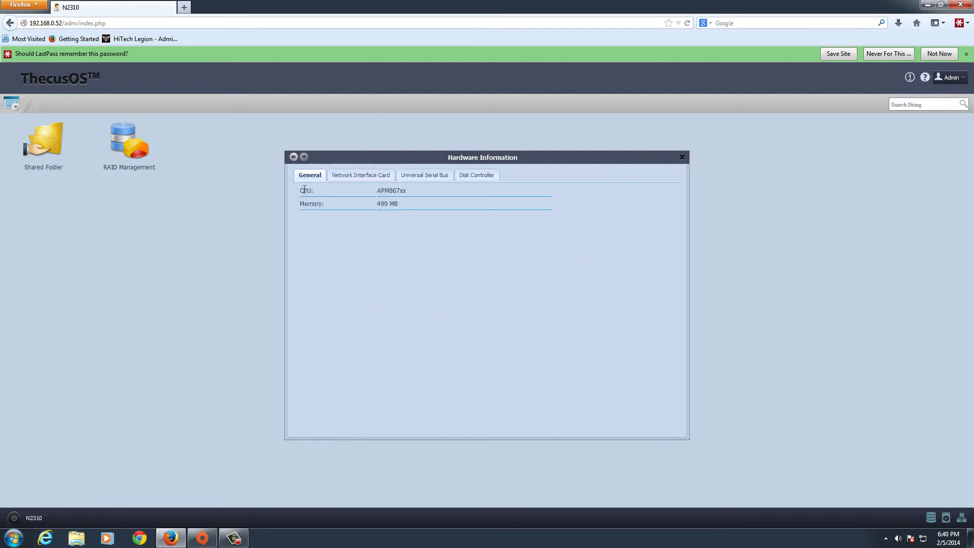
pyautogui.doubleClick(379, 193)
pyautogui.click(366, 264)
pyautogui.click(350, 175)
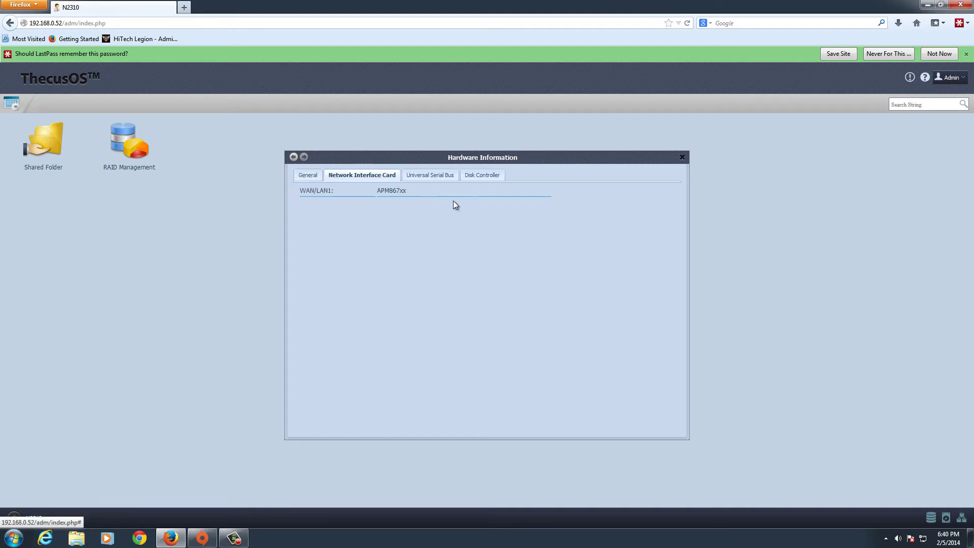
pyautogui.click(438, 178)
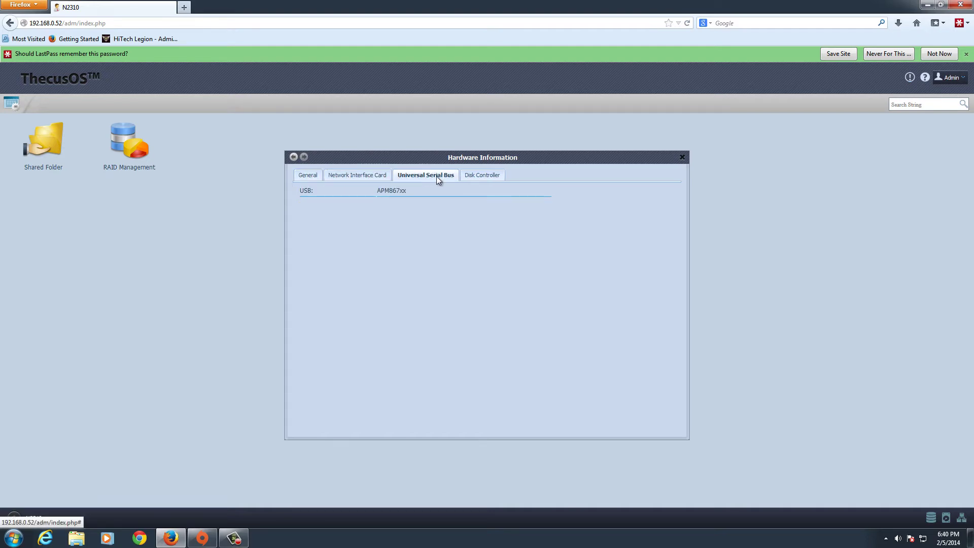
pyautogui.click(485, 179)
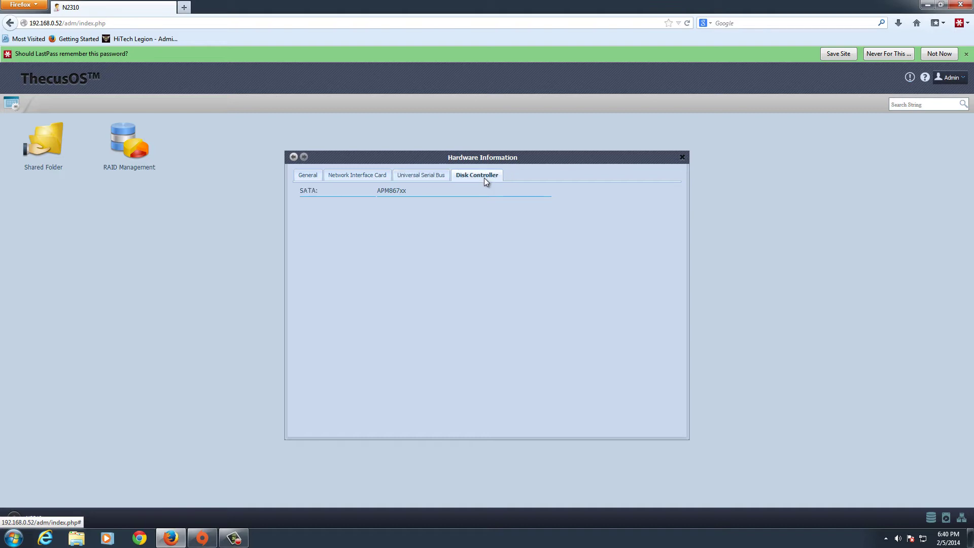
pyautogui.click(293, 158)
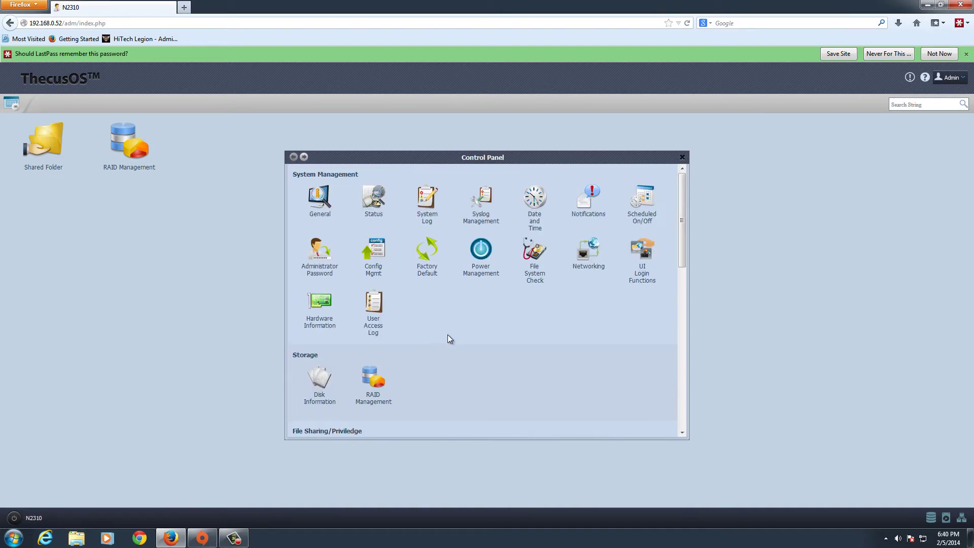
pyautogui.click(381, 311)
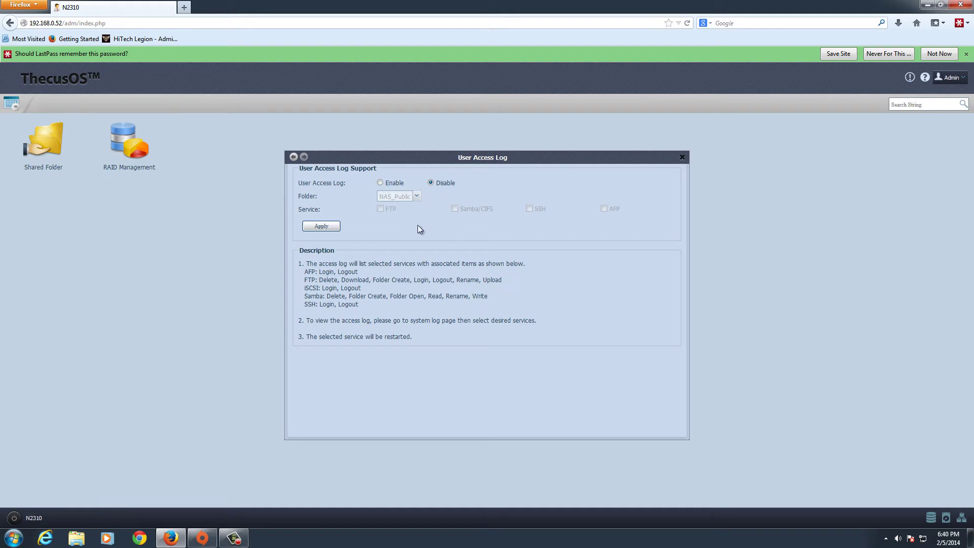
pyautogui.click(294, 157)
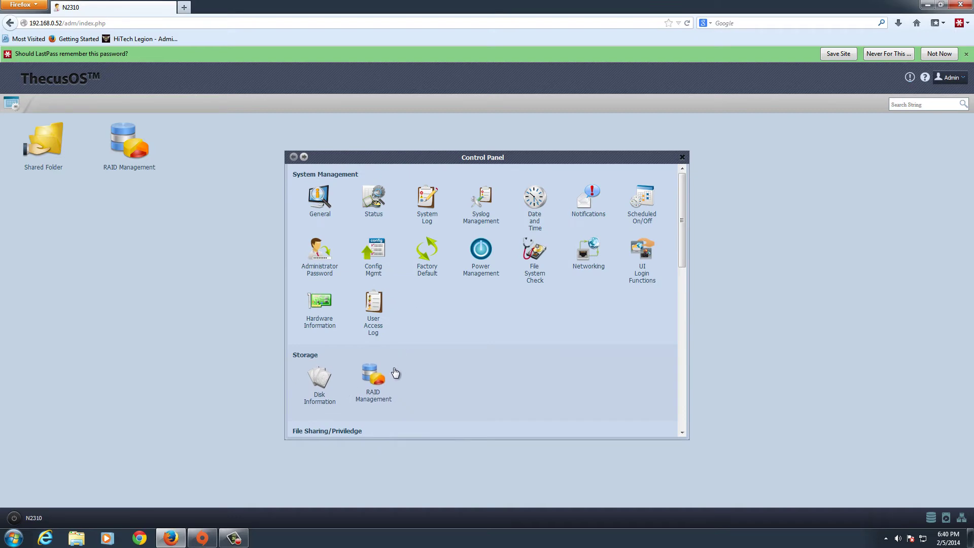
pyautogui.scroll(-3, 396, 373)
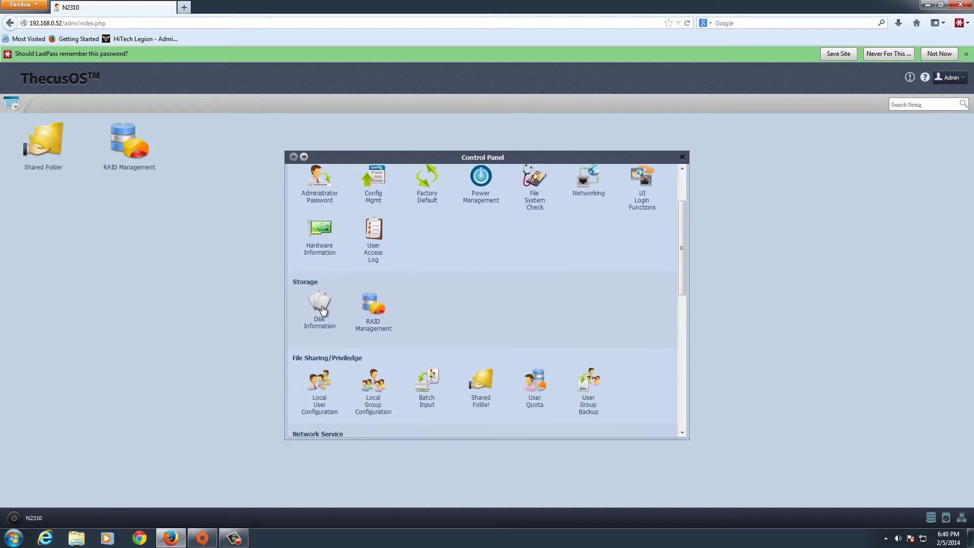
pyautogui.click(319, 307)
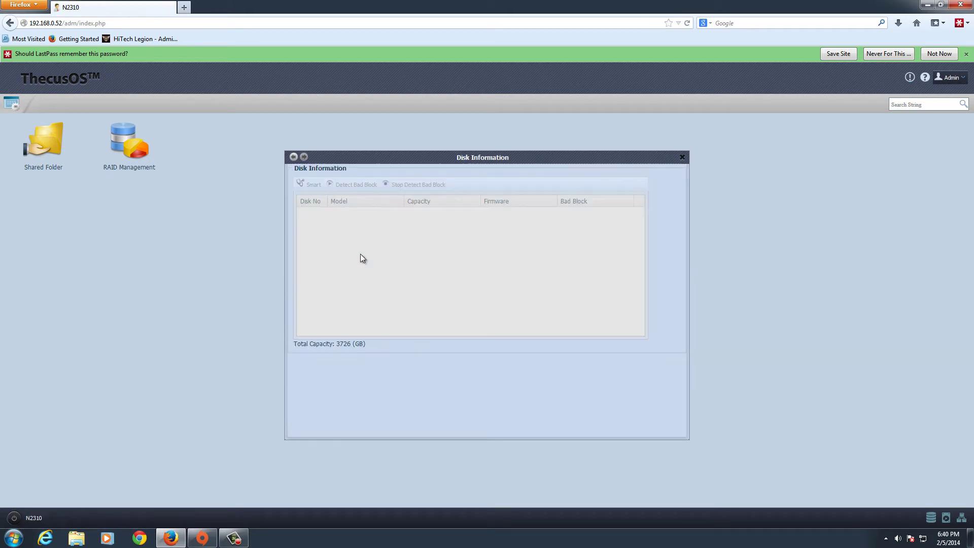
pyautogui.moveTo(343, 232)
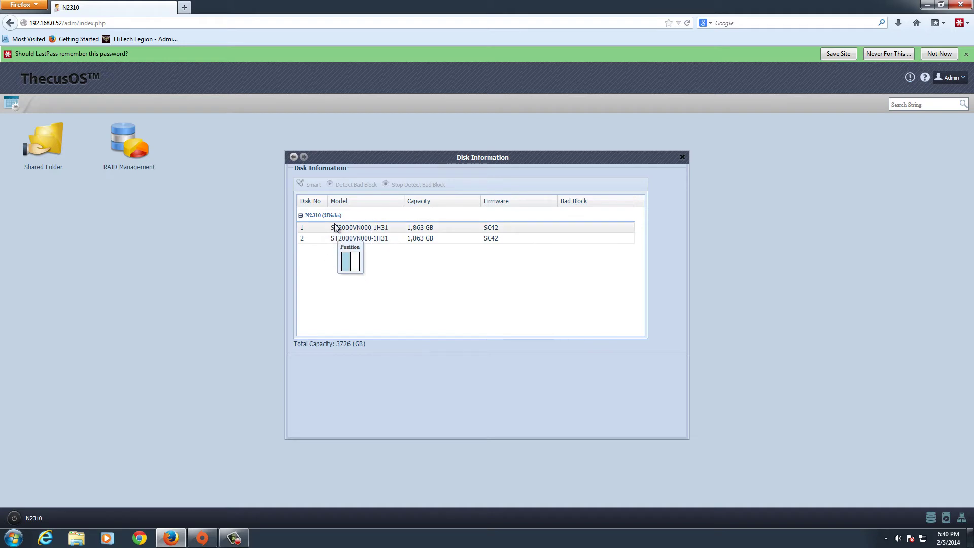
pyautogui.click(335, 228)
pyautogui.moveTo(307, 235)
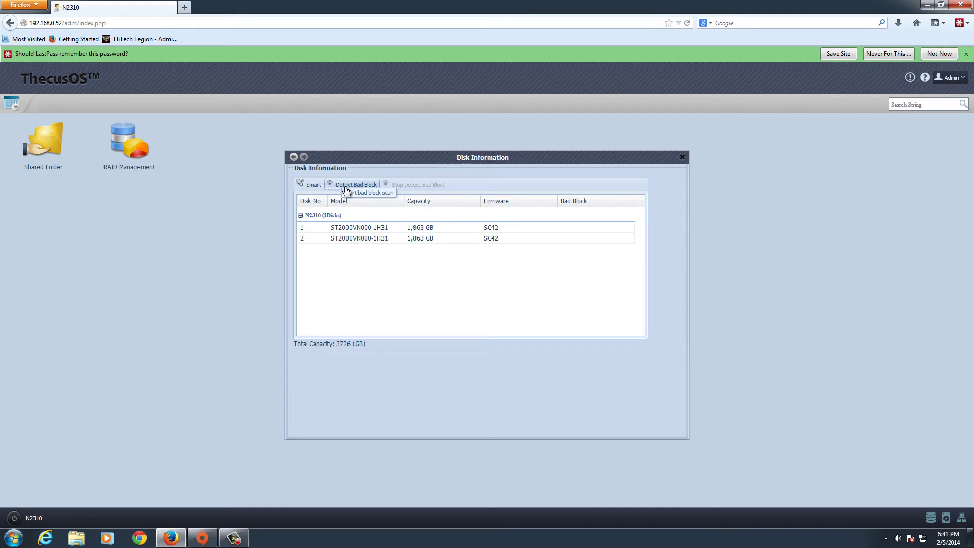
pyautogui.click(293, 157)
pyautogui.scroll(2, 648, 302)
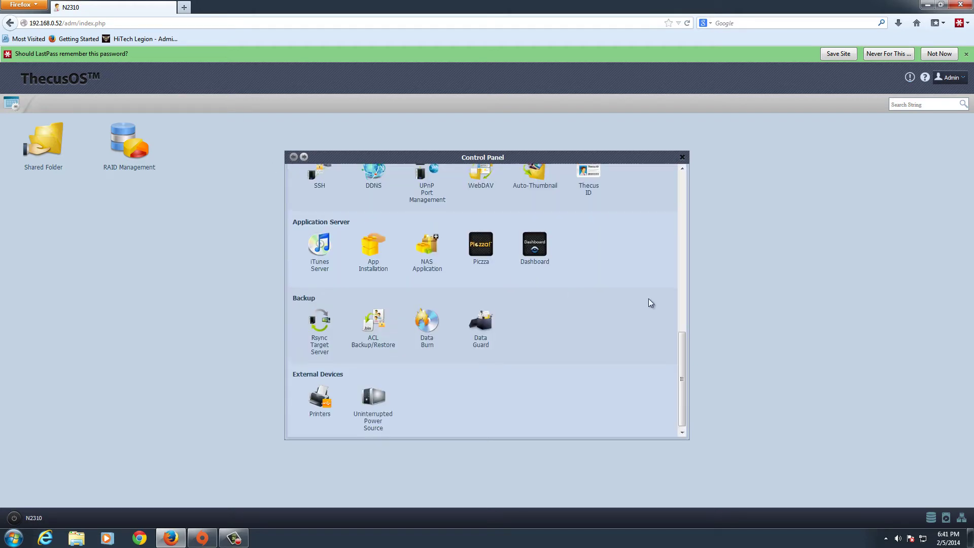
pyautogui.scroll(4, 606, 292)
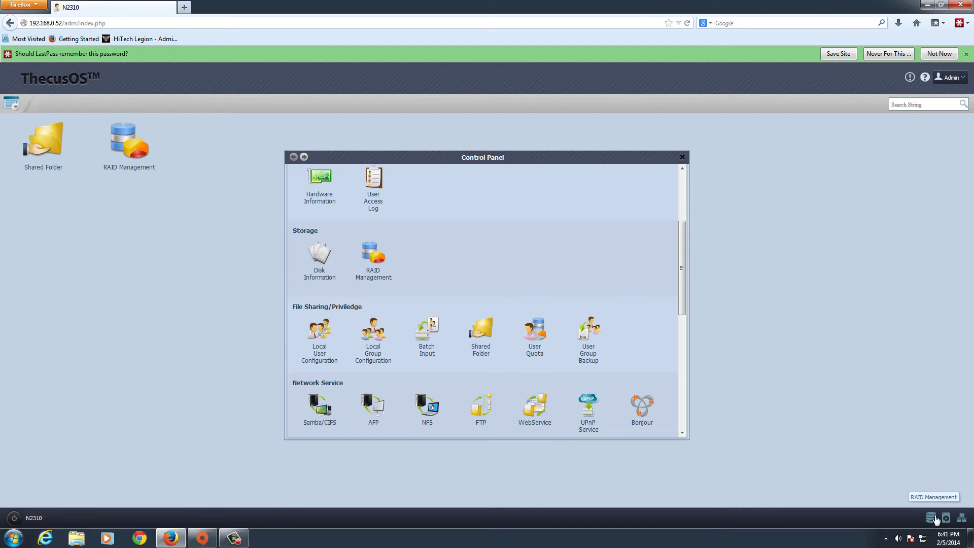
pyautogui.scroll(-3, 417, 267)
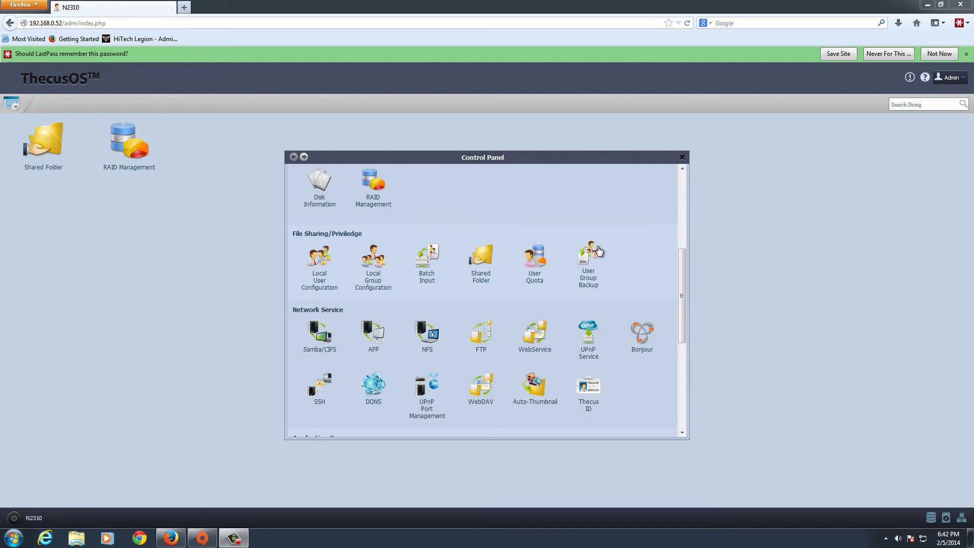
pyautogui.click(326, 260)
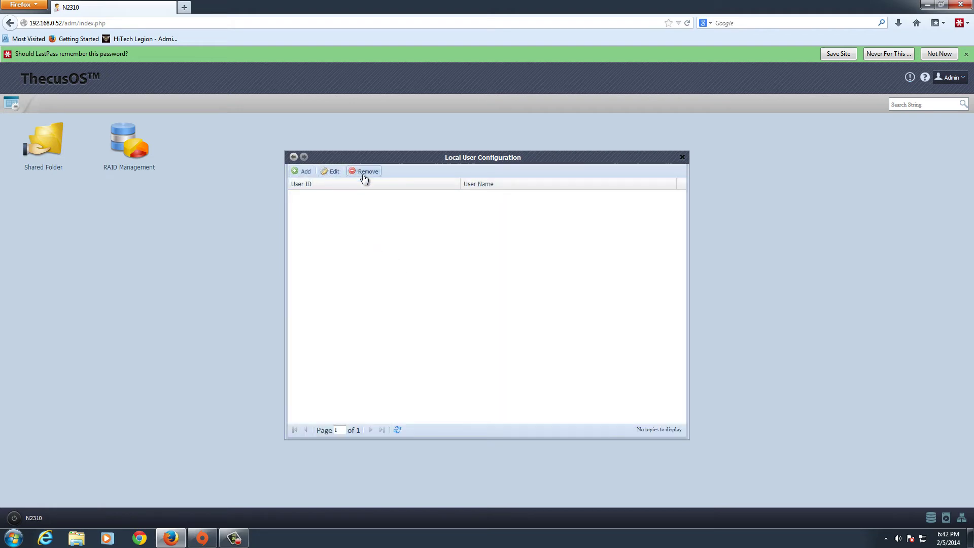
pyautogui.click(293, 156)
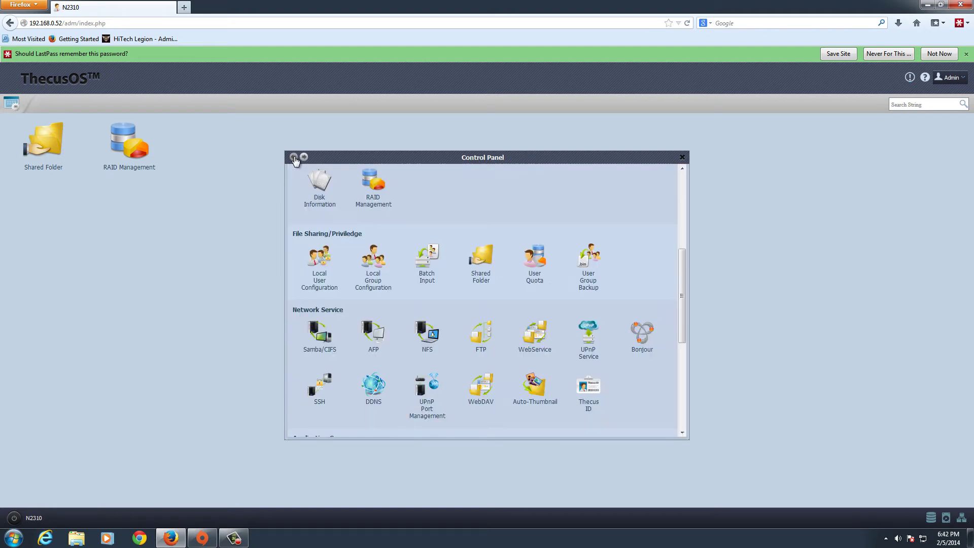
pyautogui.click(373, 258)
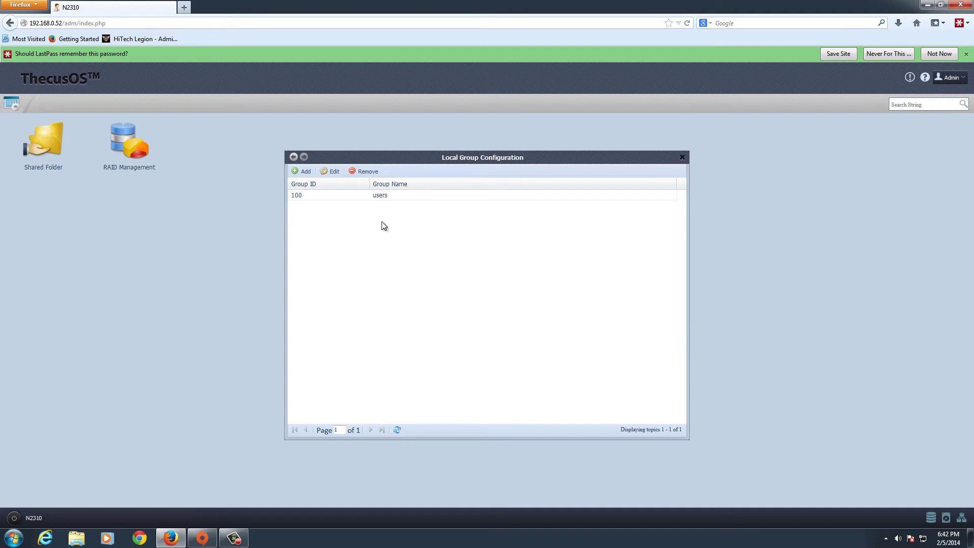
pyautogui.click(293, 157)
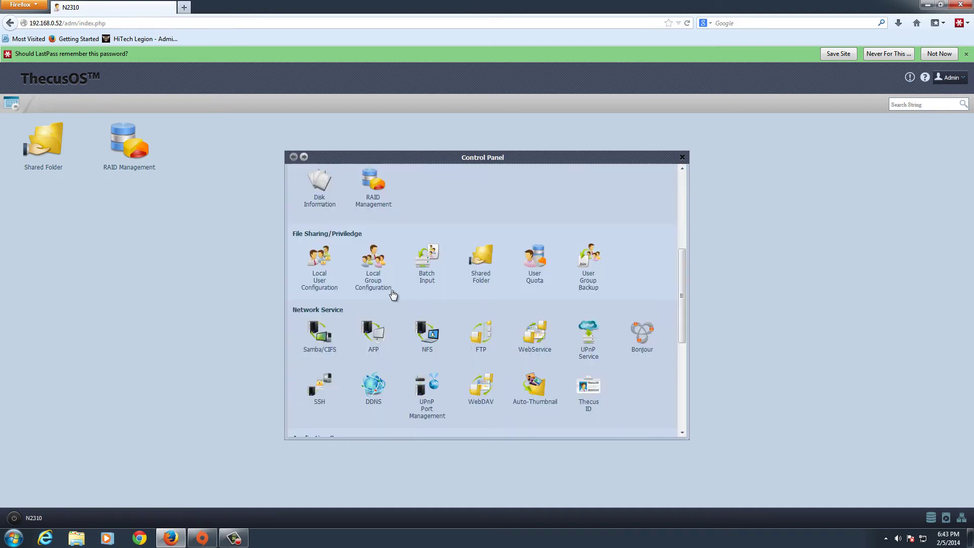
pyautogui.click(427, 258)
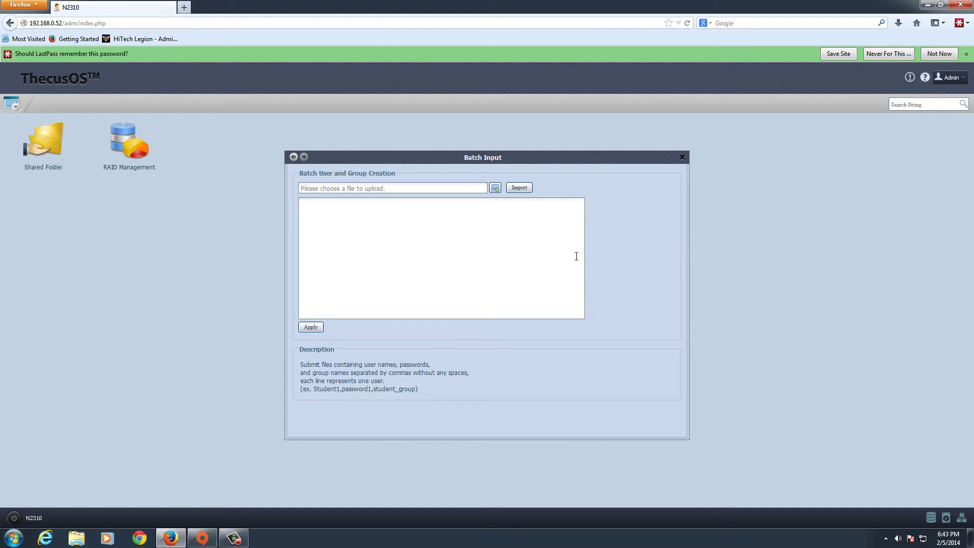
pyautogui.moveTo(378, 376); pyautogui.dragTo(300, 367)
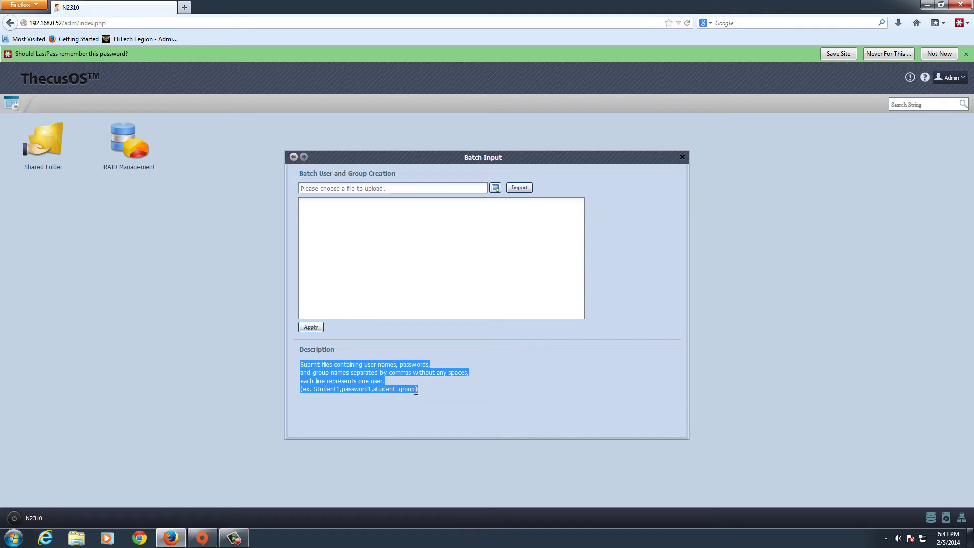
pyautogui.click(294, 158)
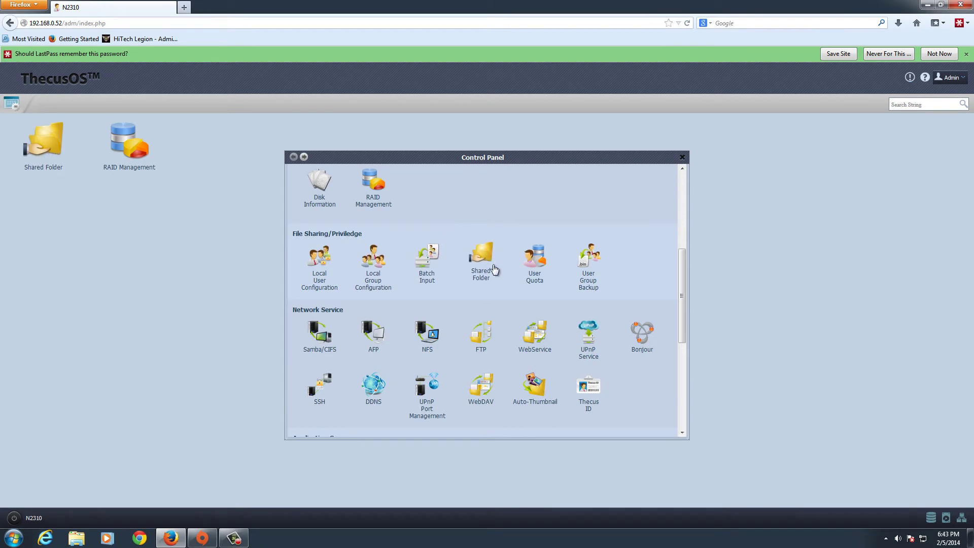
pyautogui.click(536, 263)
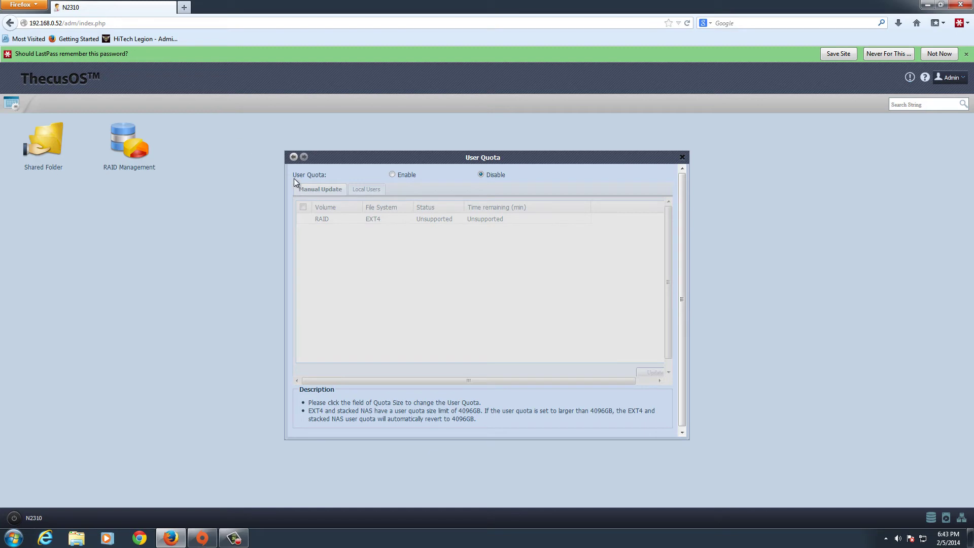
pyautogui.click(293, 156)
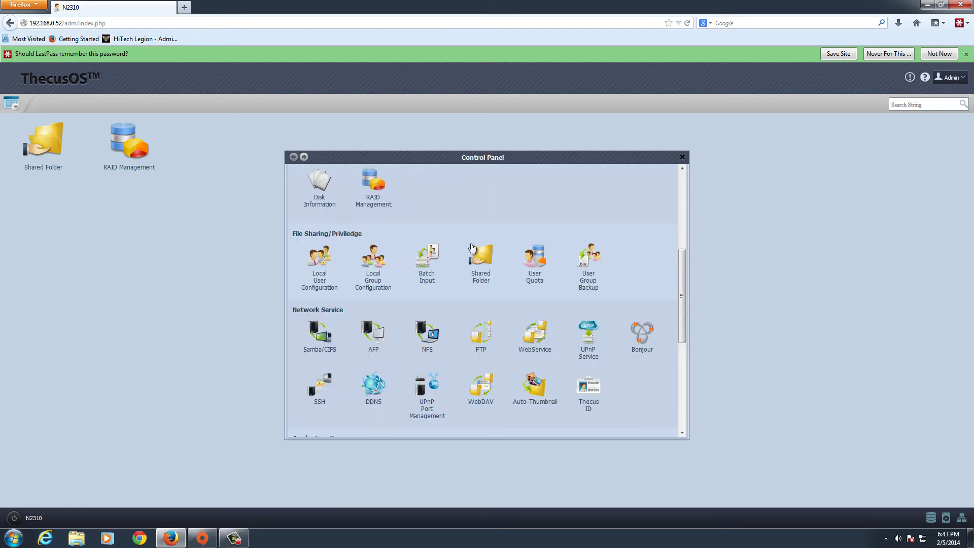
pyautogui.click(587, 261)
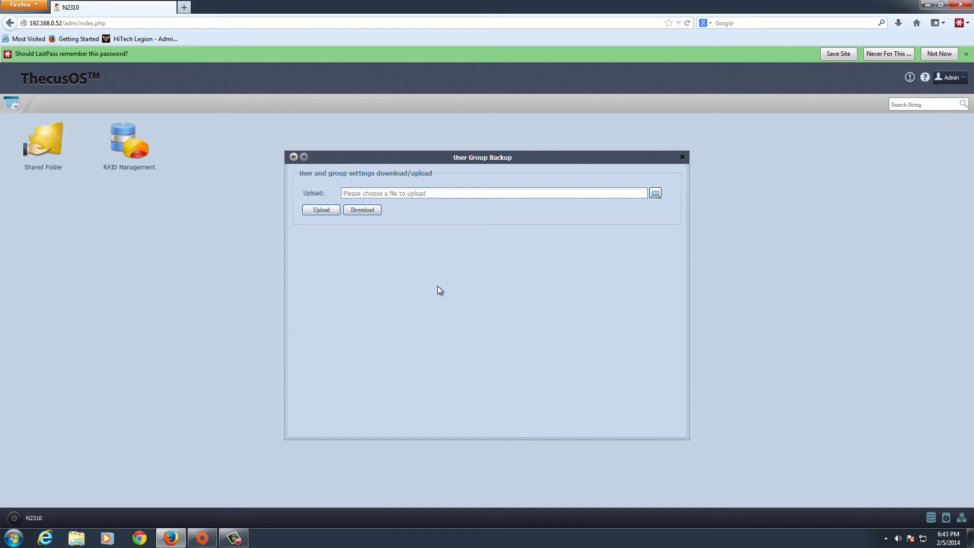
pyautogui.click(293, 158)
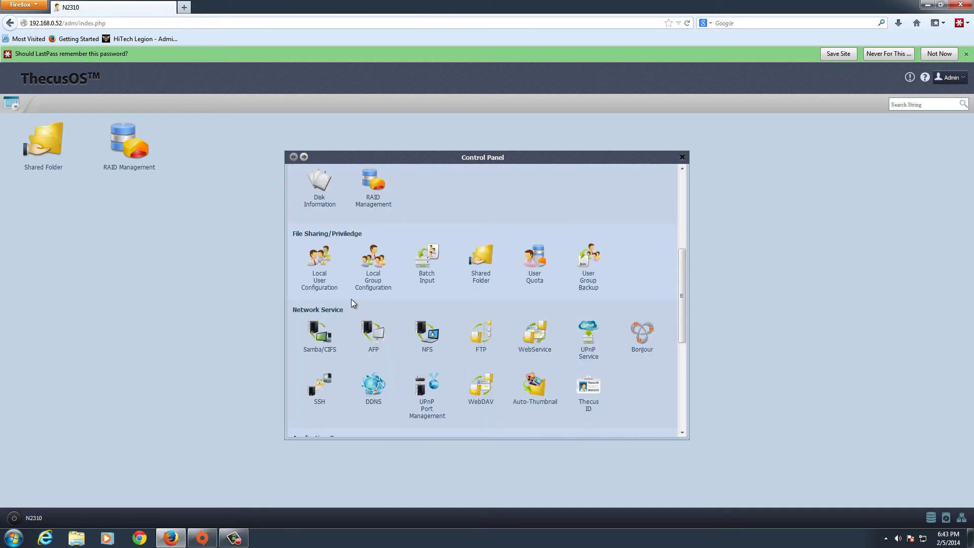
# Scroll down to the Network Service section and open the Samba/CIFS settings
pyautogui.scroll(-2, 351, 299)
pyautogui.scroll(-3, 354, 303)
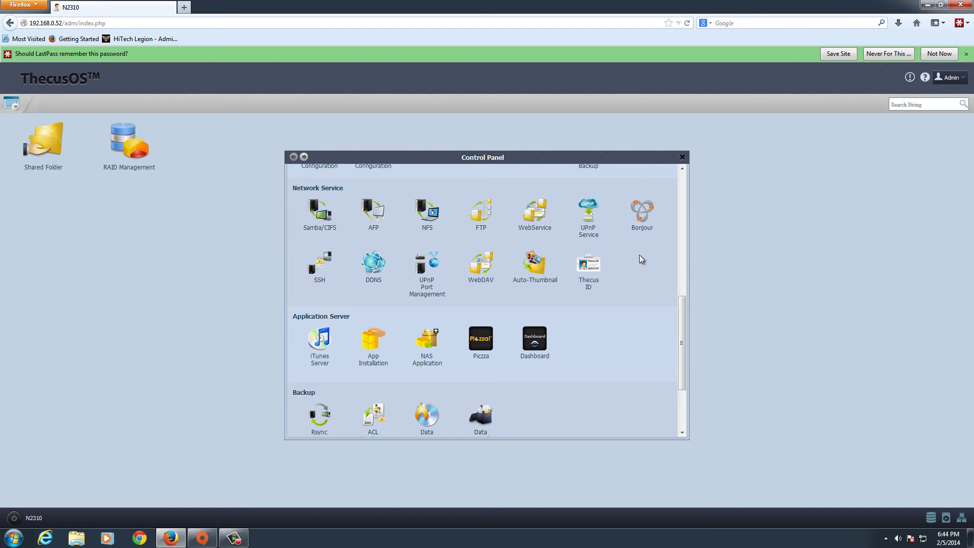
pyautogui.click(319, 212)
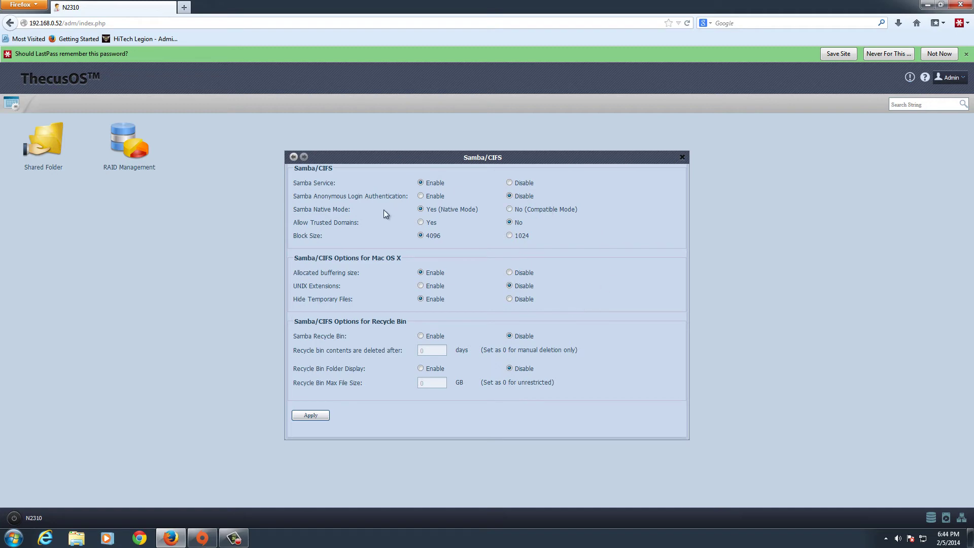
# Leave Samba/CIFS, then review the AFP and NFS settings, returning to the Control Panel
pyautogui.click(295, 157)
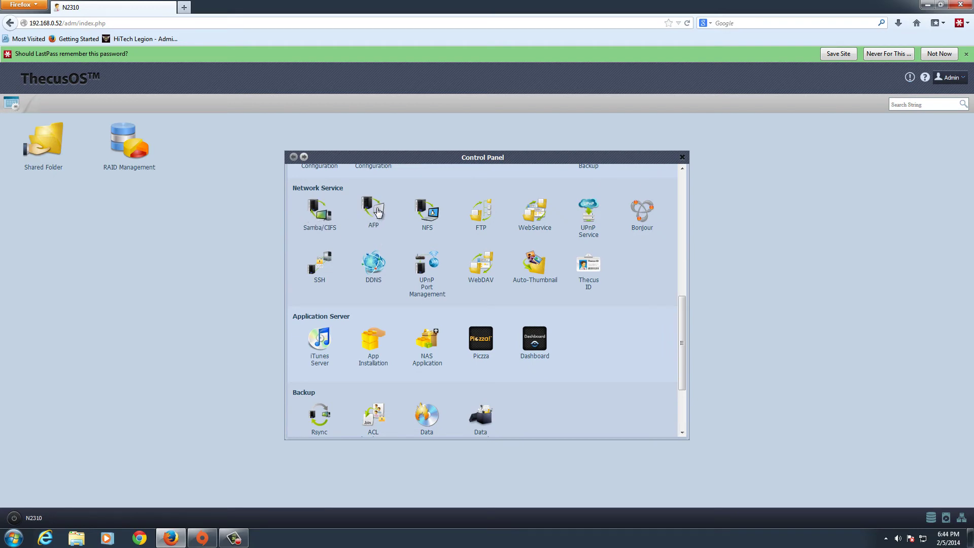
pyautogui.click(380, 210)
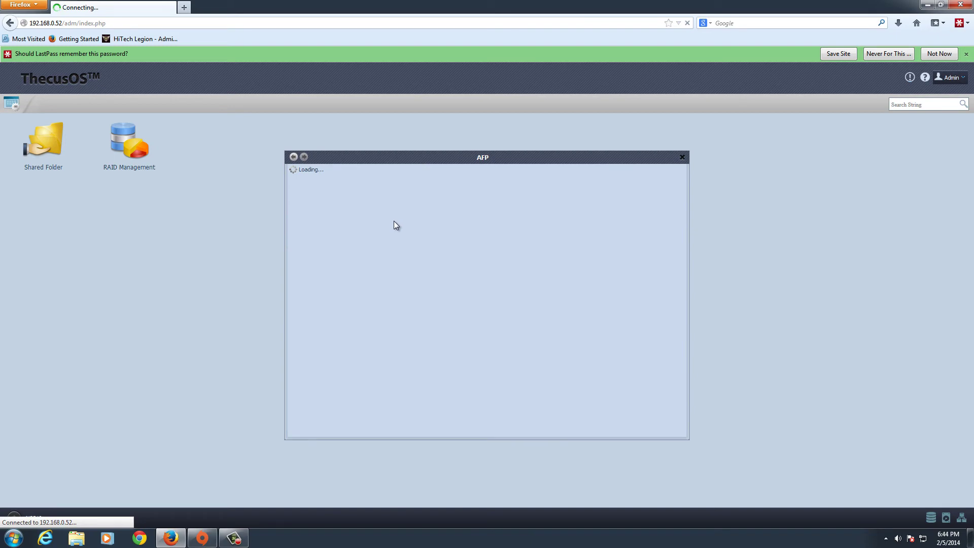
pyautogui.click(293, 157)
pyautogui.click(434, 216)
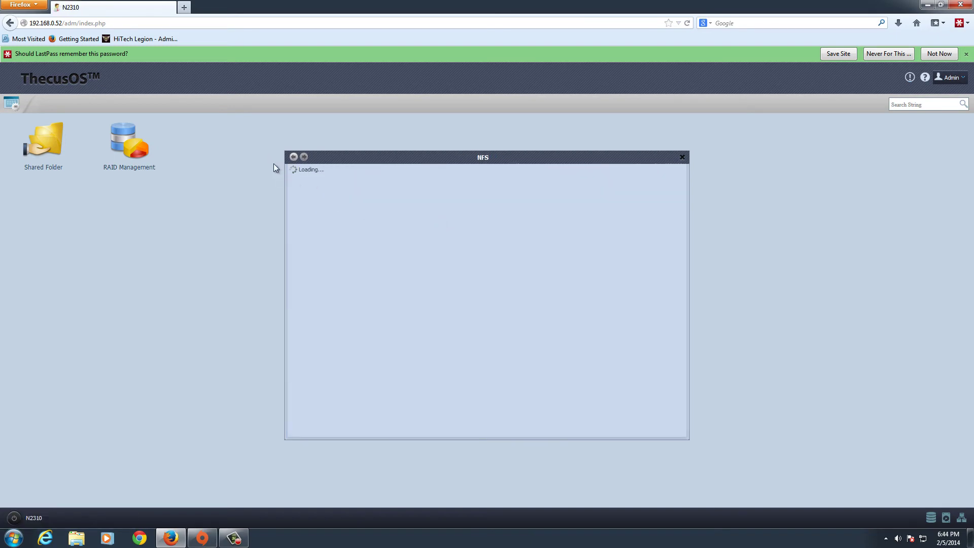
pyautogui.click(293, 157)
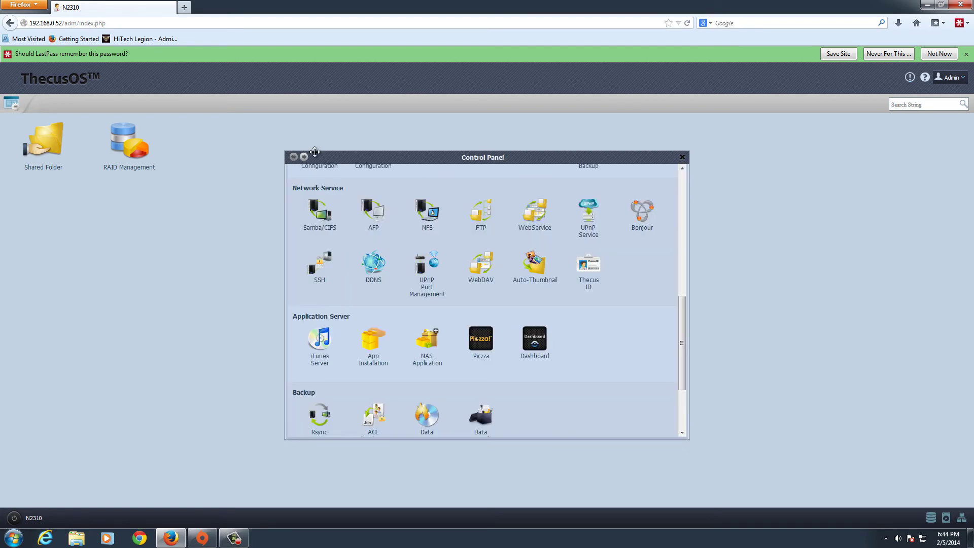
pyautogui.click(487, 218)
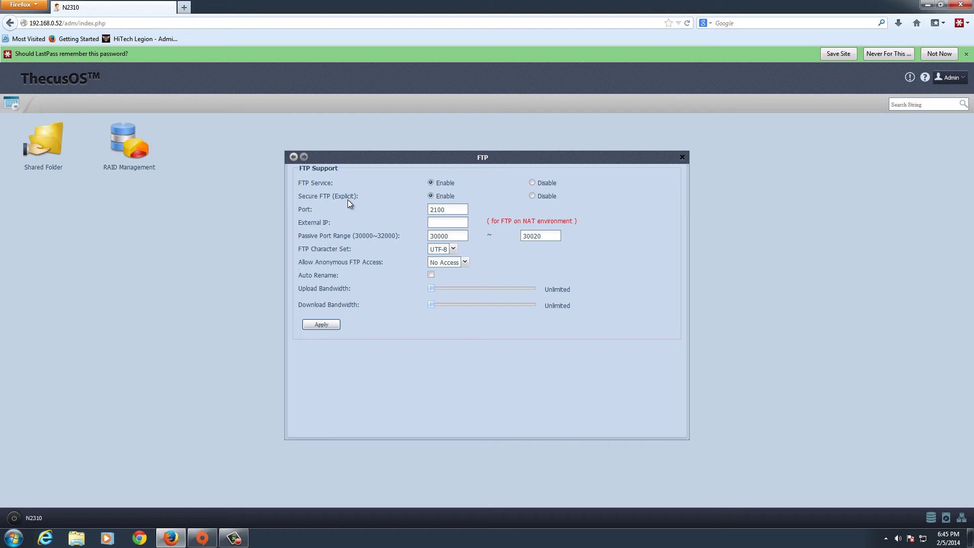
pyautogui.click(294, 158)
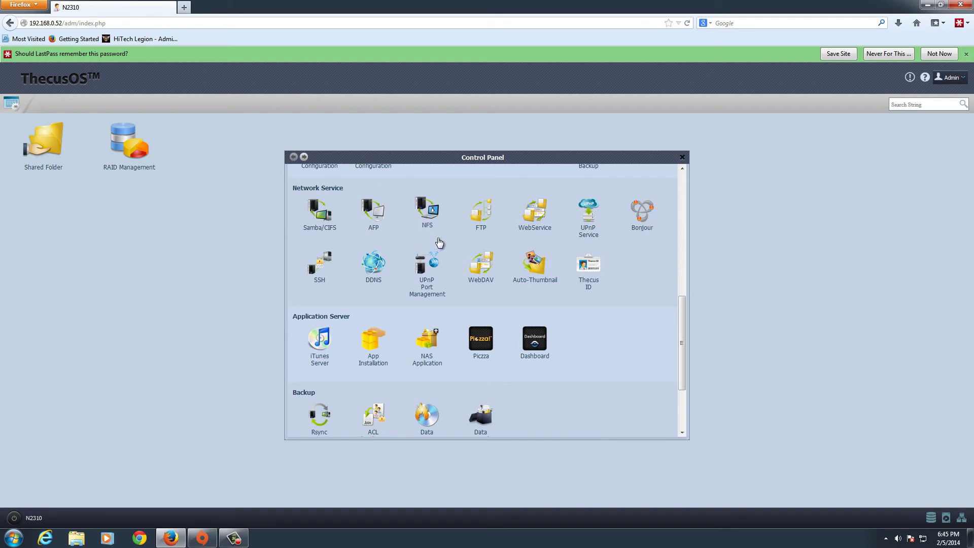
pyautogui.click(535, 212)
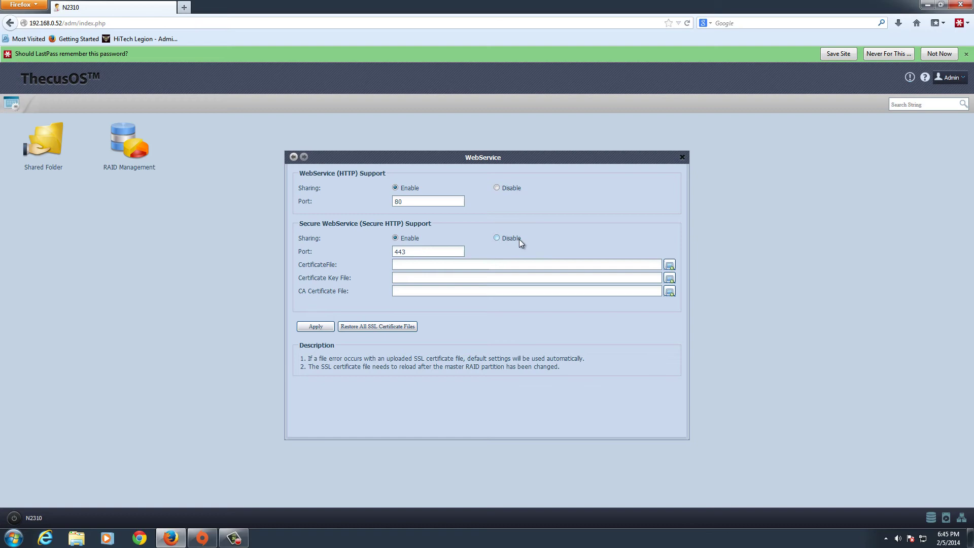
pyautogui.click(417, 261)
pyautogui.click(472, 278)
pyautogui.click(464, 294)
pyautogui.click(304, 159)
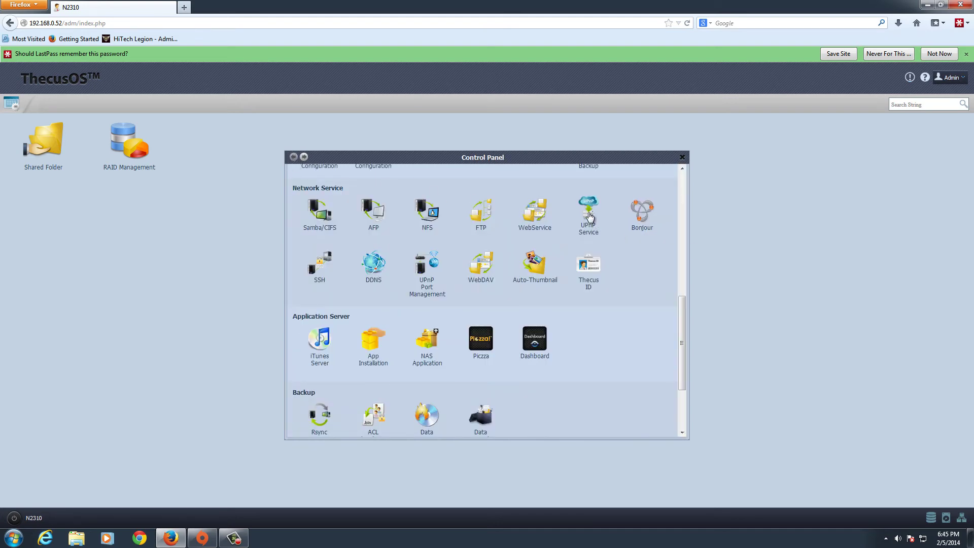
# View the UPnP Service settings and its description, then return to the Control Panel
pyautogui.click(599, 232)
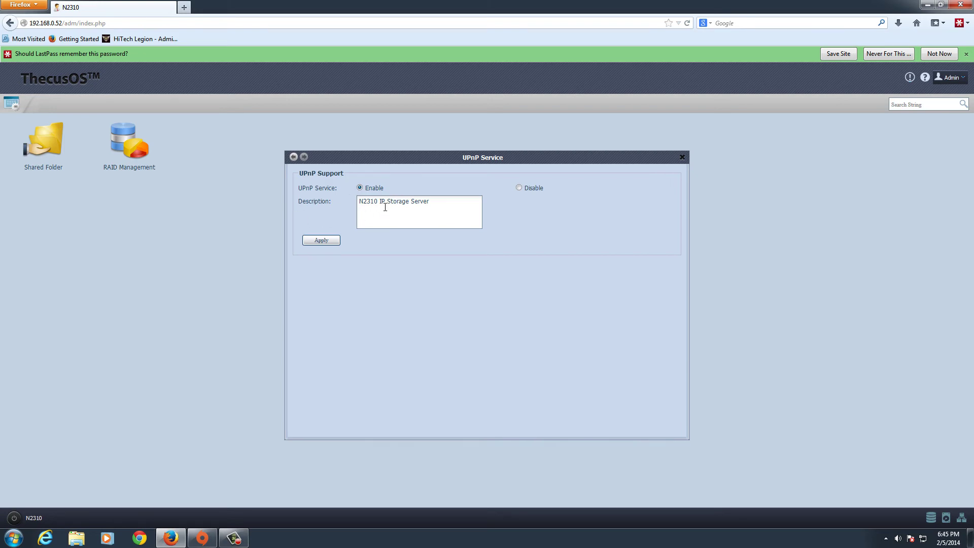
pyautogui.moveTo(385, 207); pyautogui.dragTo(413, 245)
pyautogui.click(470, 257)
pyautogui.click(294, 157)
# Check the Bonjour and SSH settings pages without changes, returning to the Control Panel
pyautogui.click(647, 223)
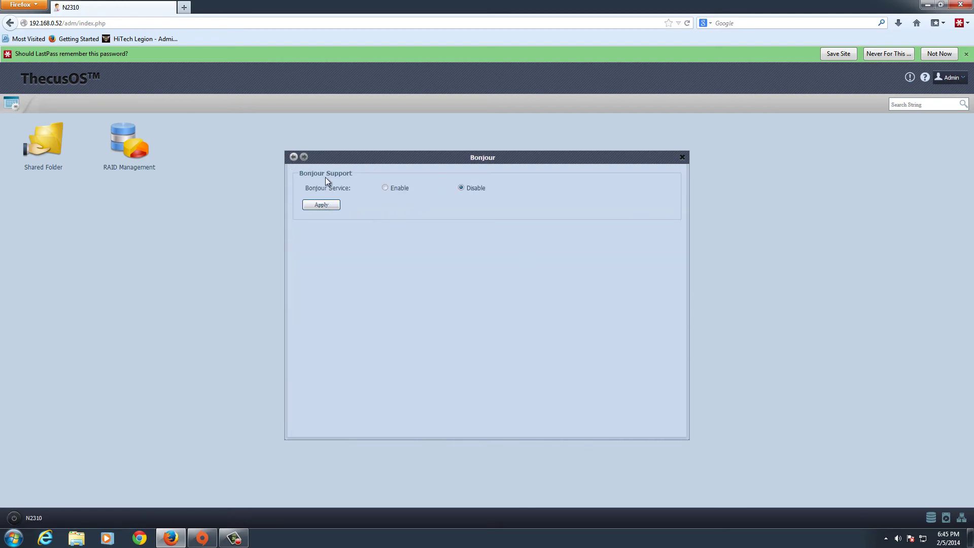
pyautogui.click(294, 157)
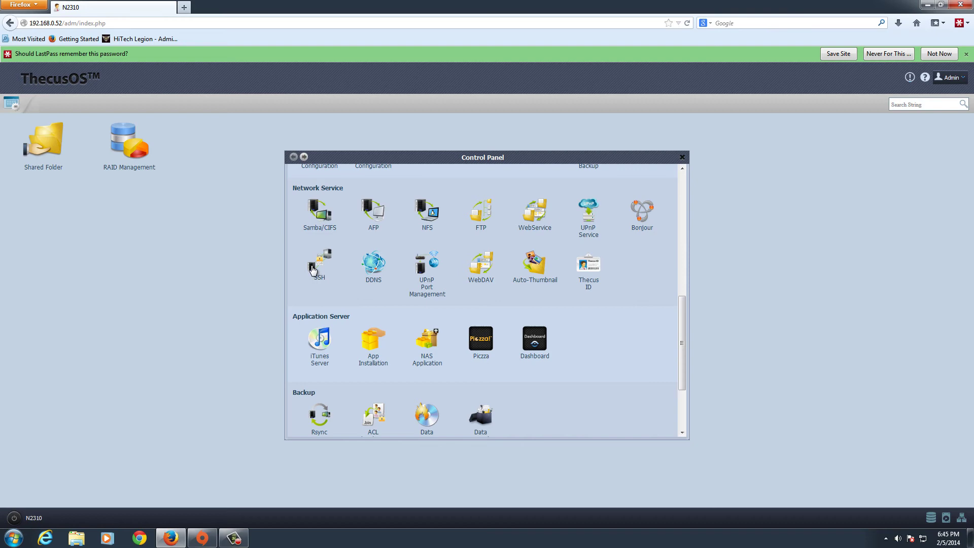
pyautogui.click(317, 267)
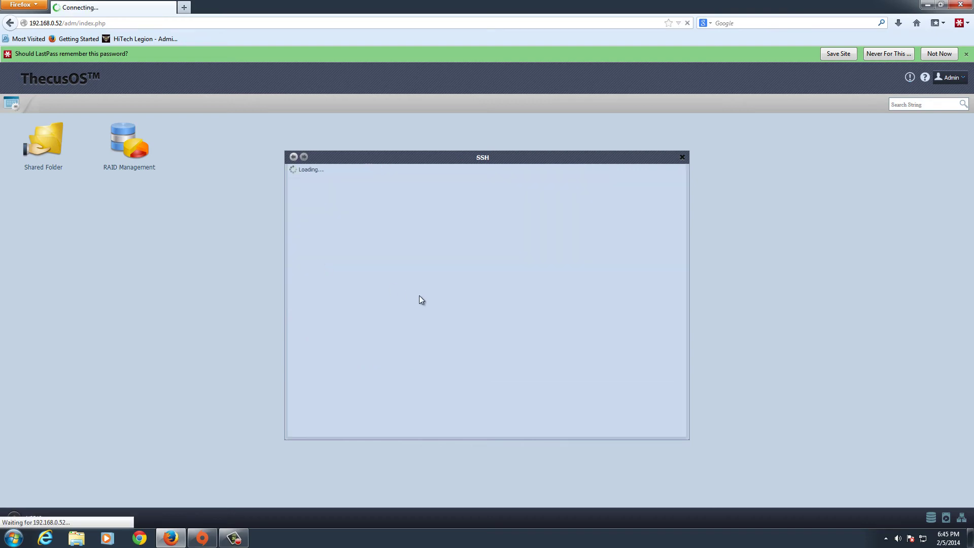
pyautogui.click(294, 157)
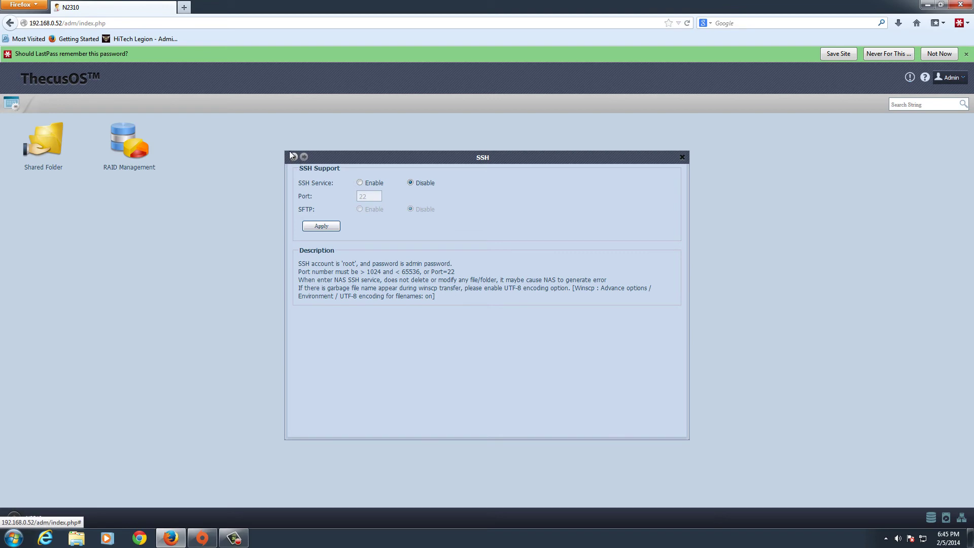
pyautogui.click(293, 157)
# Review DDNS providers (DynDNS.org, zoneedit, no-ip), leaving DDNS disabled, then return to the Control Panel
pyautogui.click(375, 265)
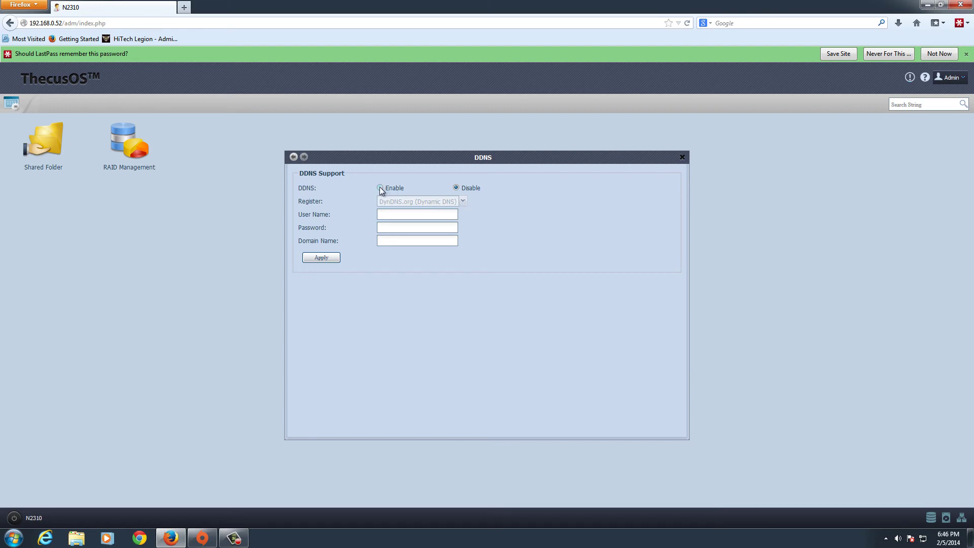
pyautogui.click(467, 202)
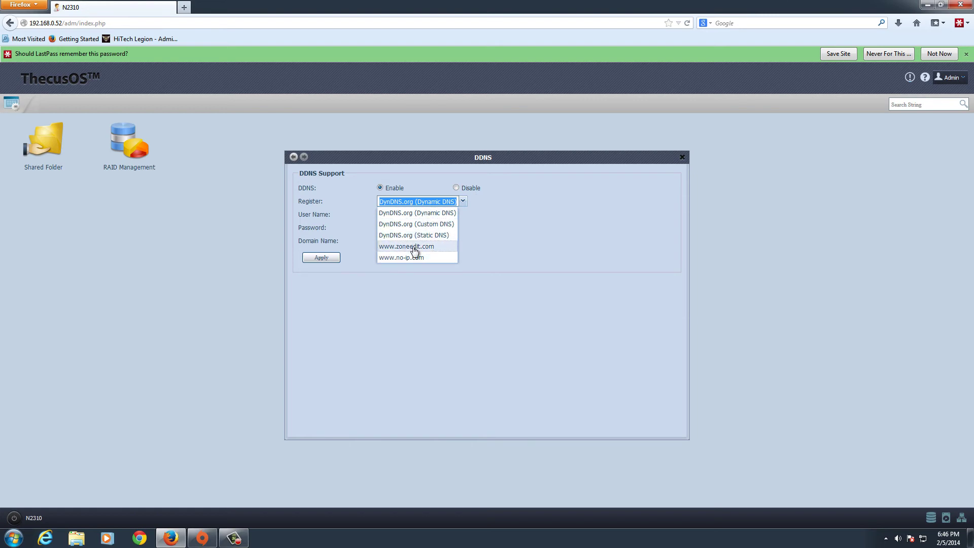
pyautogui.click(466, 178)
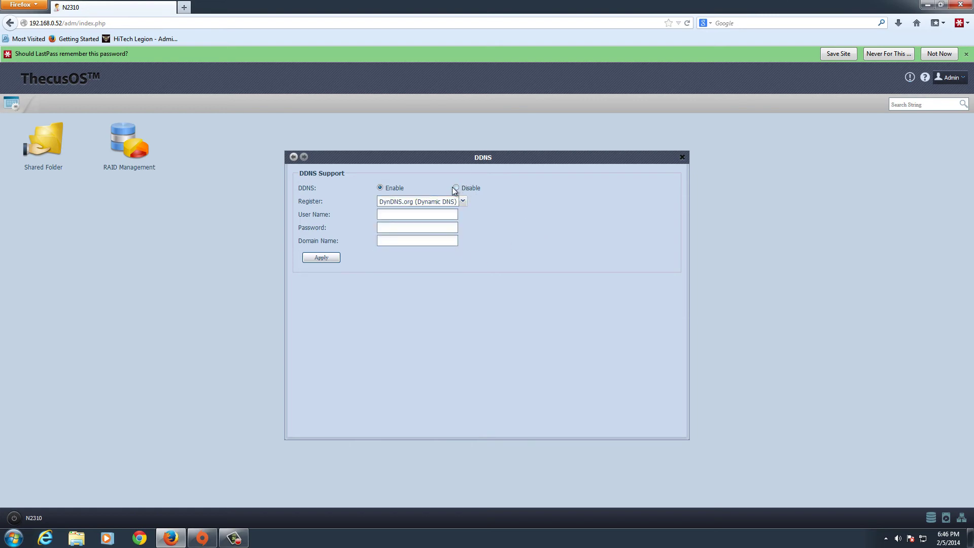
pyautogui.click(456, 188)
pyautogui.click(294, 156)
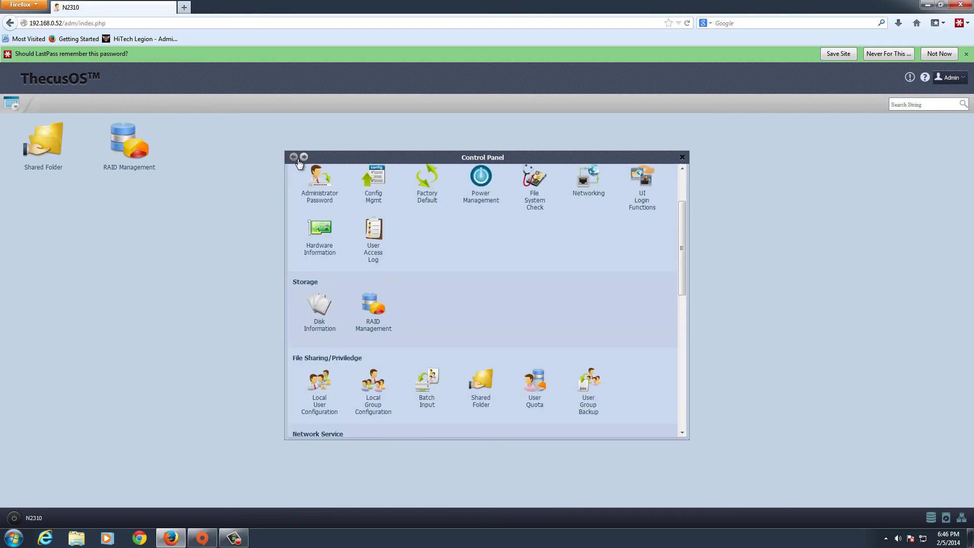
pyautogui.scroll(-2, 501, 257)
pyautogui.scroll(-4, 499, 259)
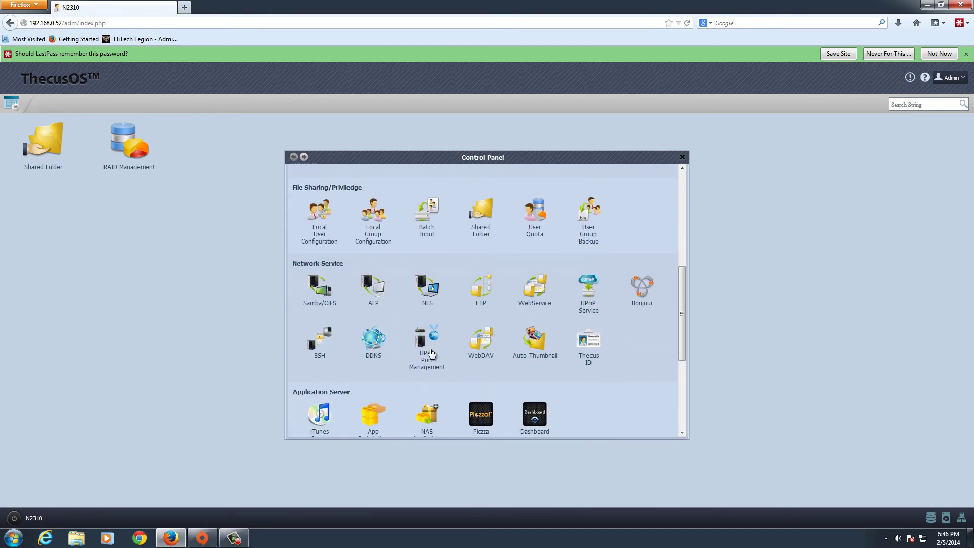
# Review UPnP Port Management's router UDN and connection rules, then go to the WebDAV settings
pyautogui.click(430, 354)
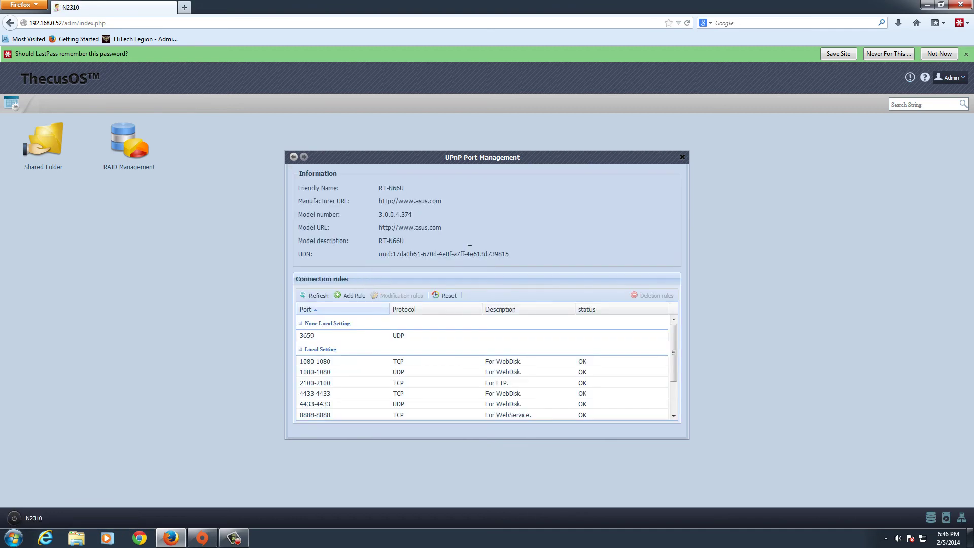
pyautogui.moveTo(402, 201); pyautogui.dragTo(379, 254)
pyautogui.click(503, 254)
pyautogui.scroll(-1, 396, 354)
pyautogui.scroll(1, 408, 336)
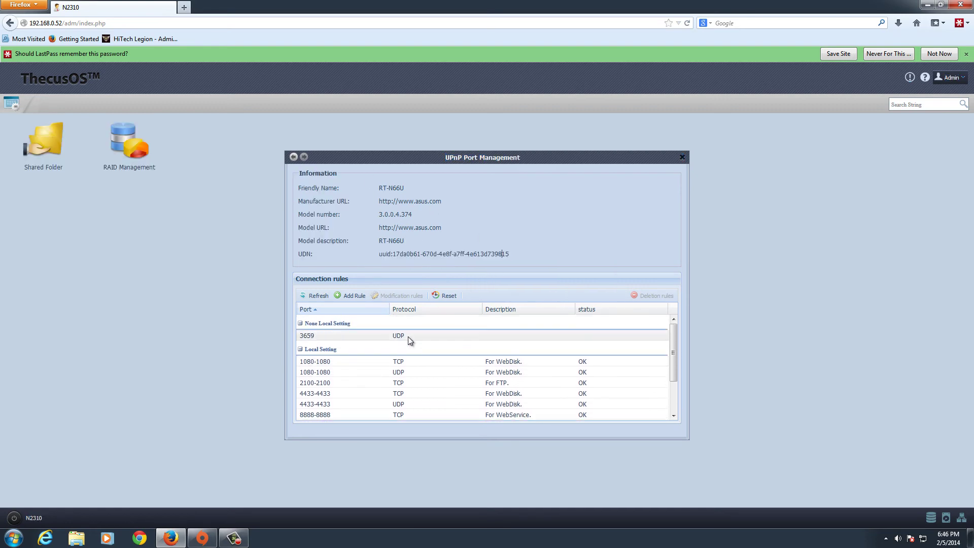
pyautogui.scroll(-3, 367, 323)
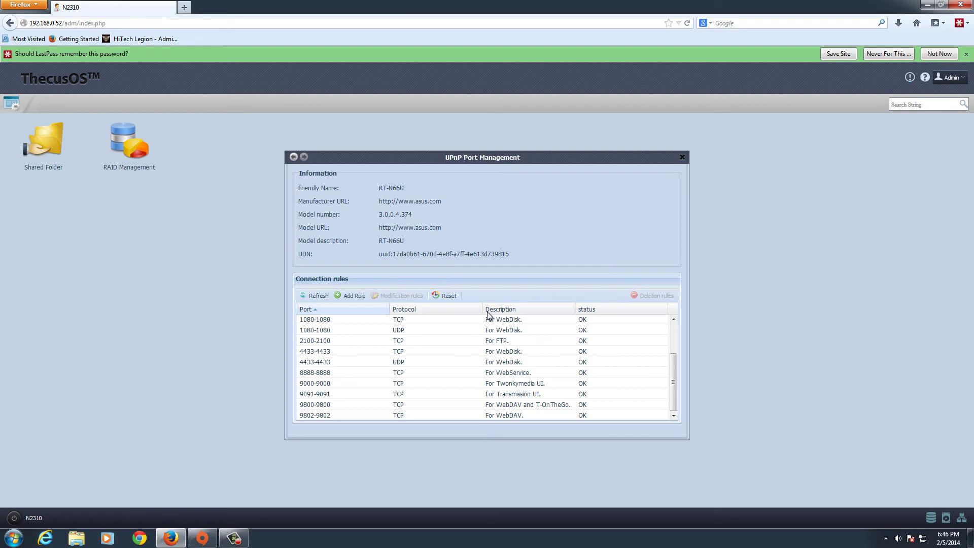
pyautogui.click(293, 157)
pyautogui.click(478, 343)
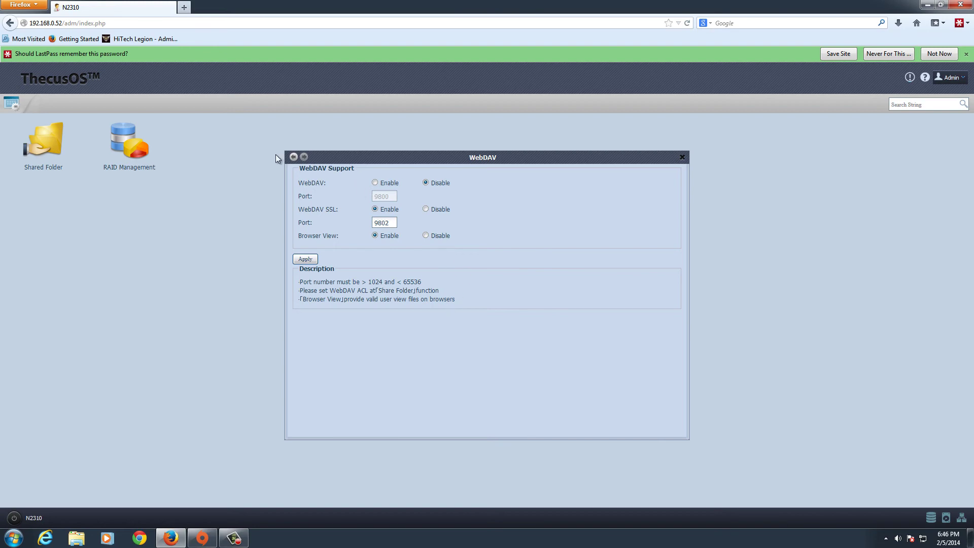
# View the Auto-Thumbnail and Thecus ID pages, returning to the Control Panel after each
pyautogui.click(293, 157)
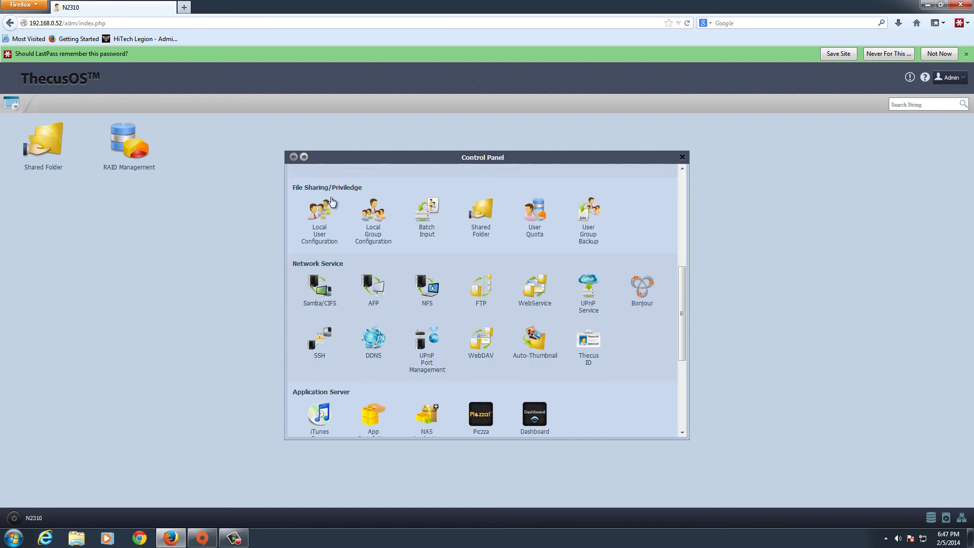
pyautogui.click(543, 349)
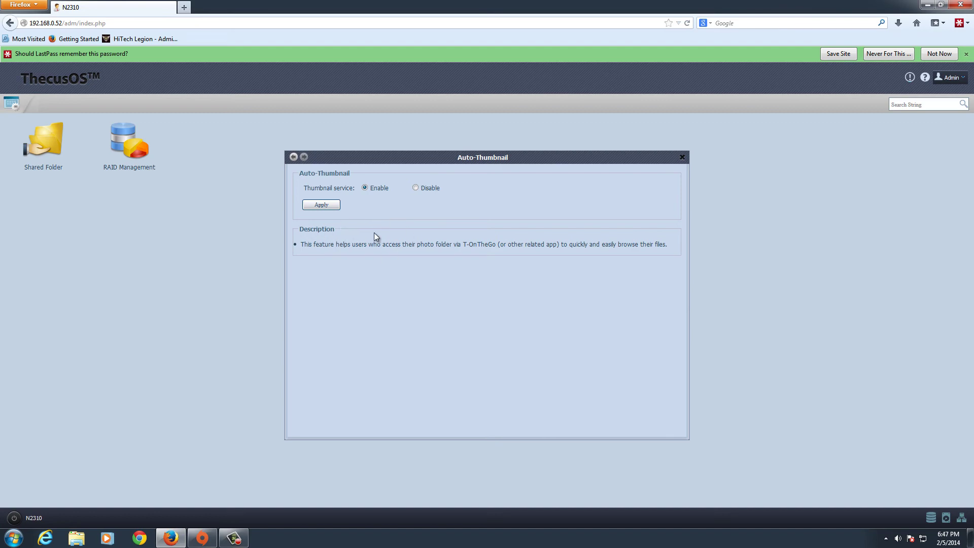
pyautogui.moveTo(453, 245); pyautogui.dragTo(530, 251)
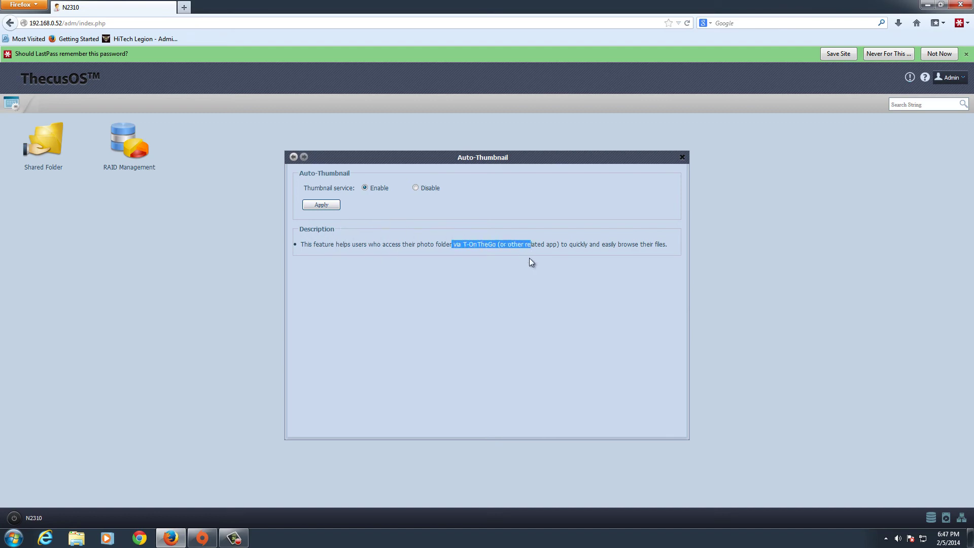
pyautogui.click(430, 293)
pyautogui.click(293, 157)
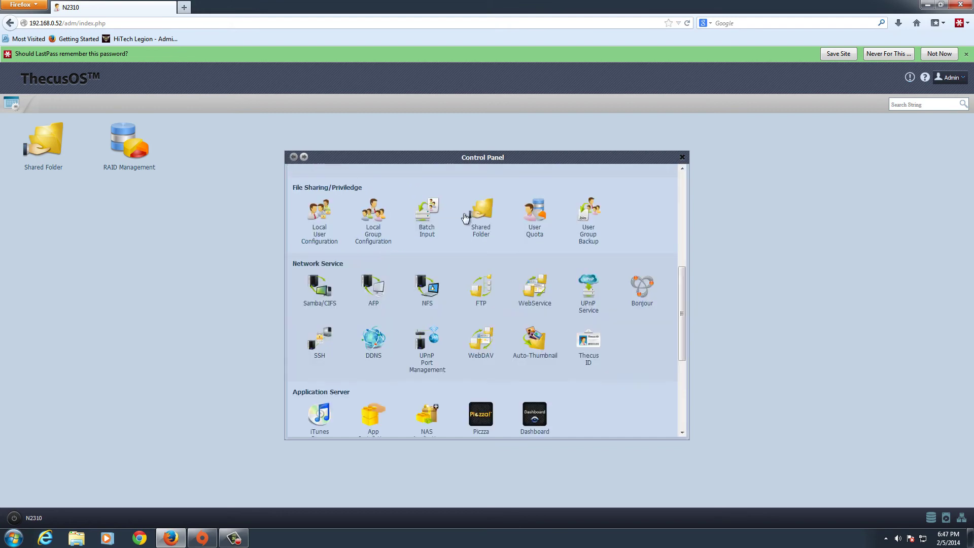
pyautogui.click(588, 341)
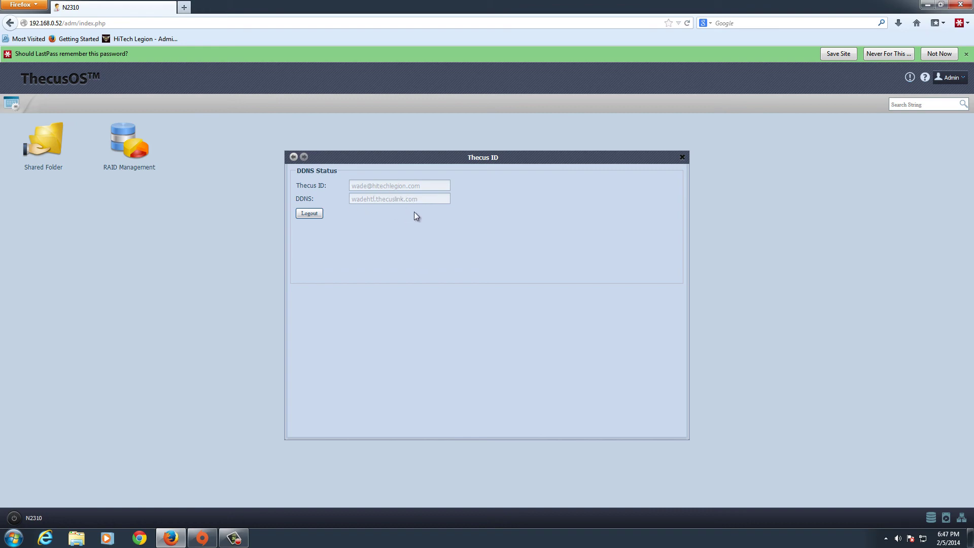
pyautogui.click(293, 157)
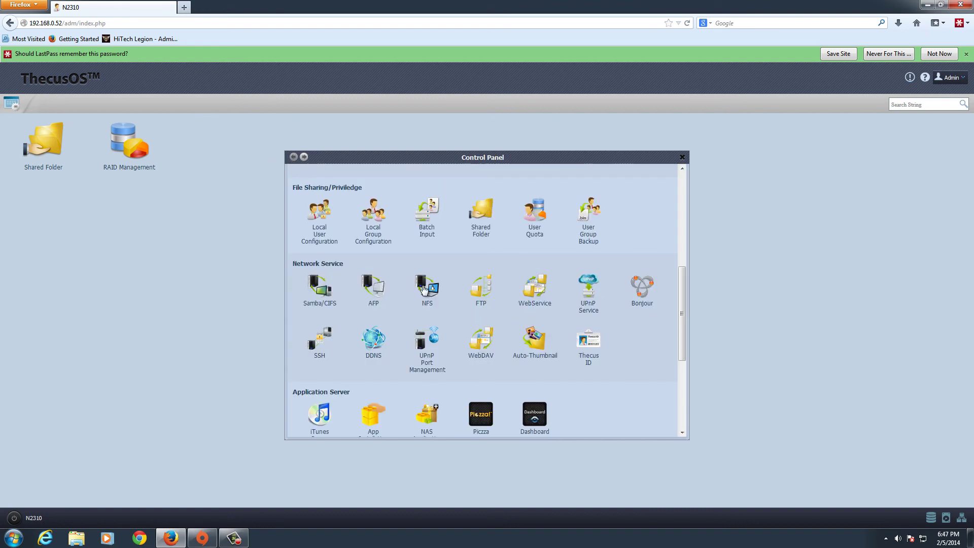
pyautogui.moveTo(683, 301); pyautogui.dragTo(678, 375)
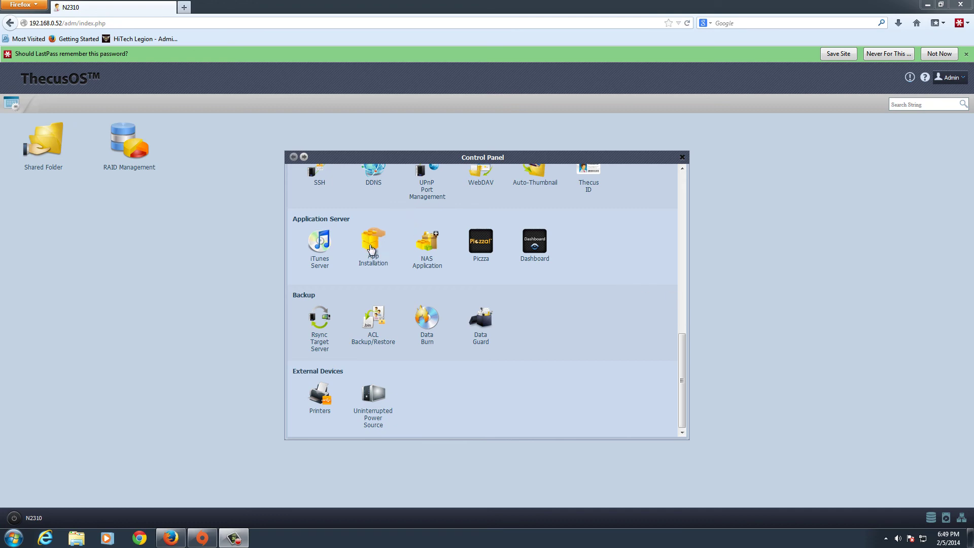
pyautogui.click(423, 244)
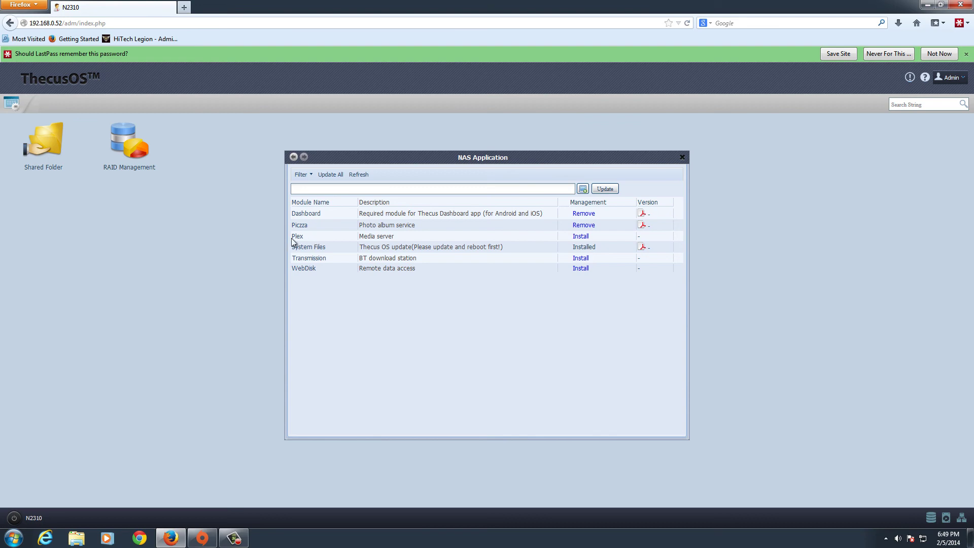
pyautogui.click(383, 359)
pyautogui.moveTo(364, 235); pyautogui.dragTo(418, 232)
pyautogui.click(476, 321)
# Look at App Installation's empty App File field and App Management list, then reopen NAS Application
pyautogui.click(293, 161)
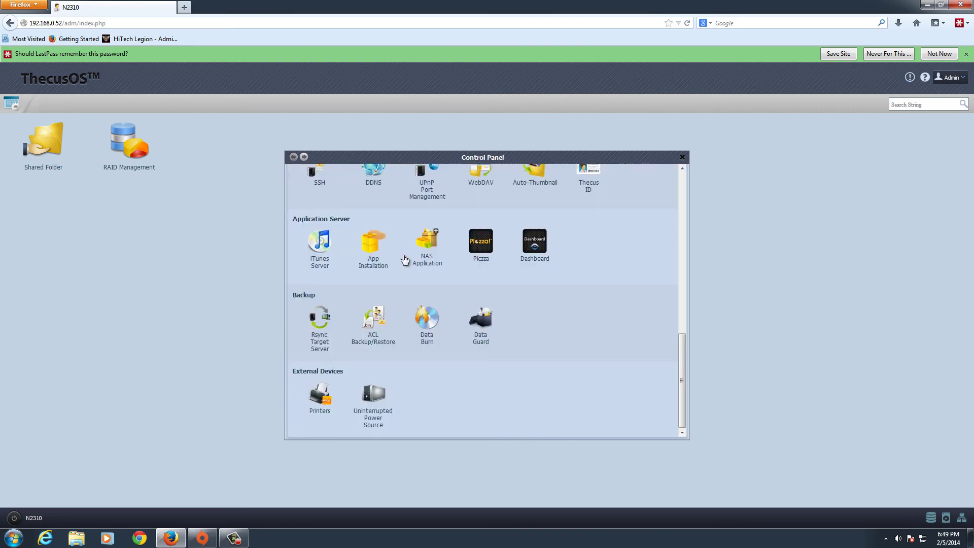
pyautogui.click(383, 254)
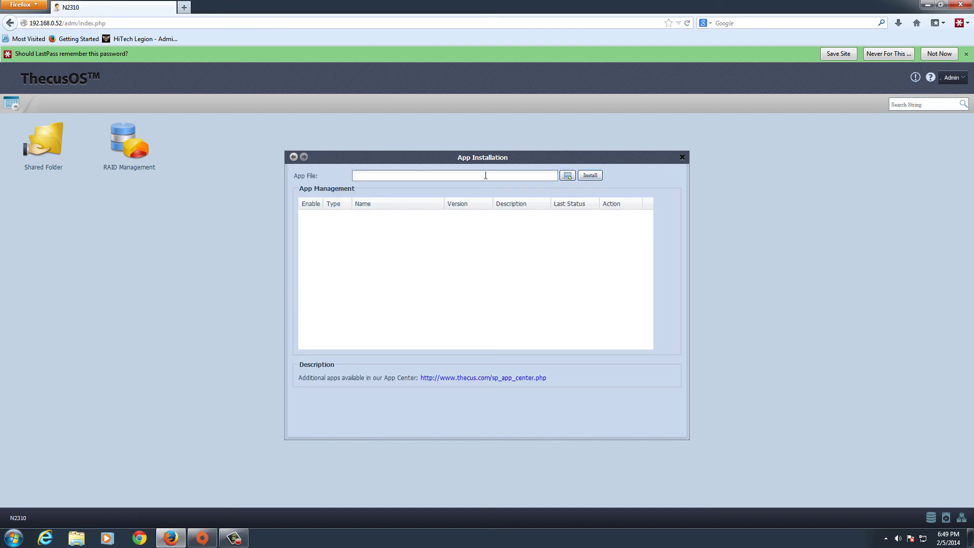
pyautogui.click(487, 176)
pyautogui.click(295, 158)
pyautogui.click(427, 248)
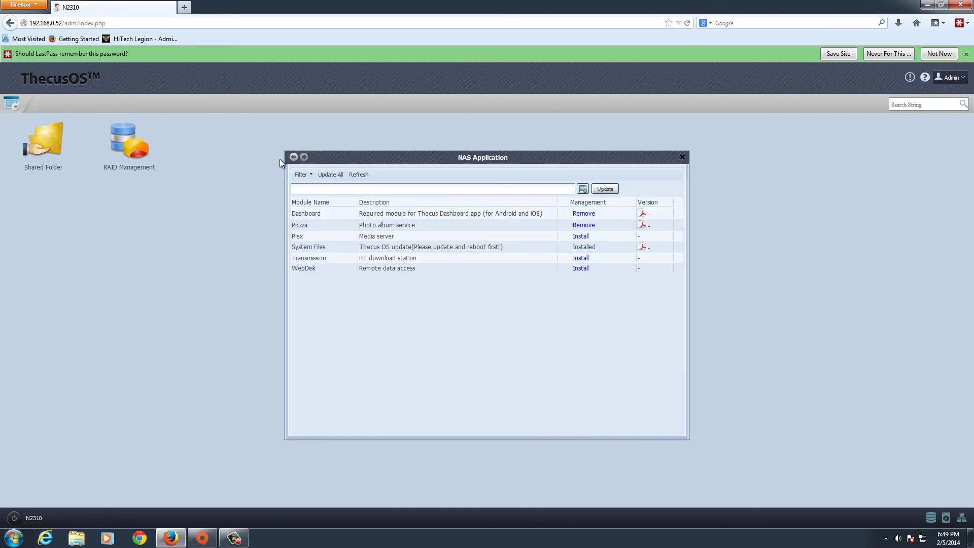
# Leave the NAS Application list for the Control Panel overview
pyautogui.click(293, 157)
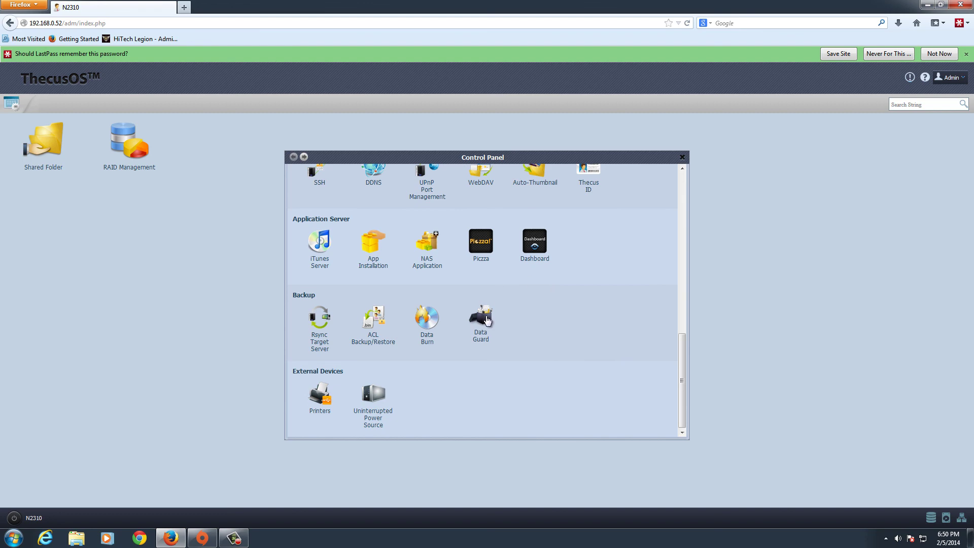
# View the empty Data Guard backup task table, then return to the Control Panel
pyautogui.click(486, 320)
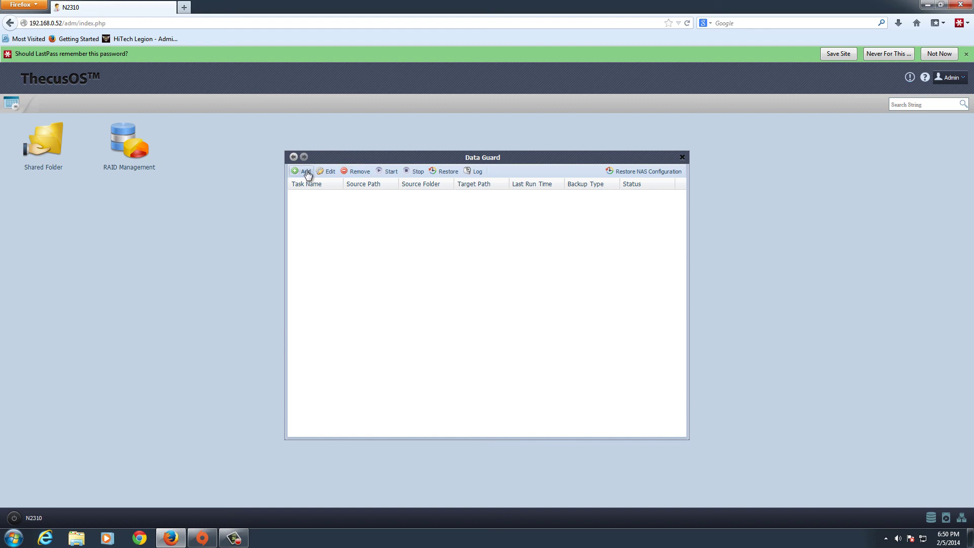
pyautogui.click(293, 156)
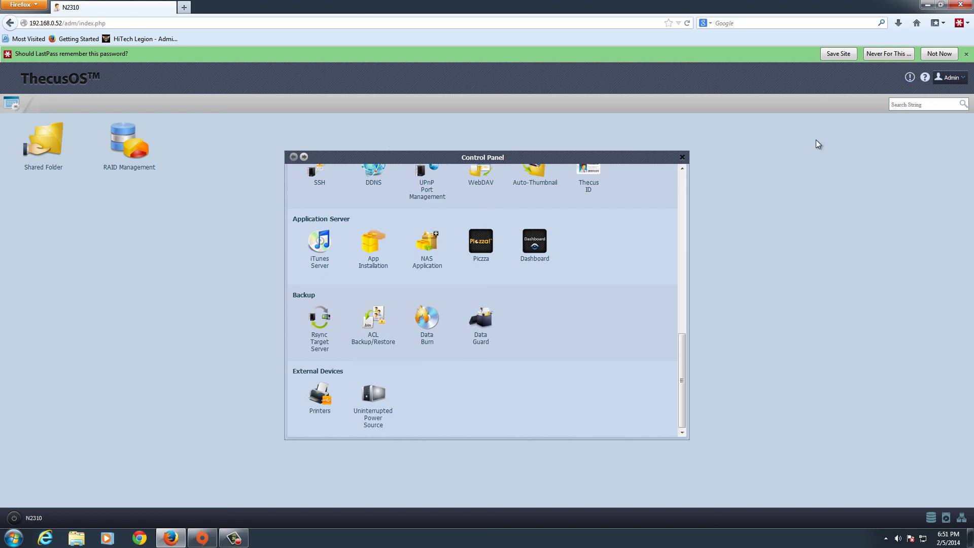
pyautogui.click(682, 157)
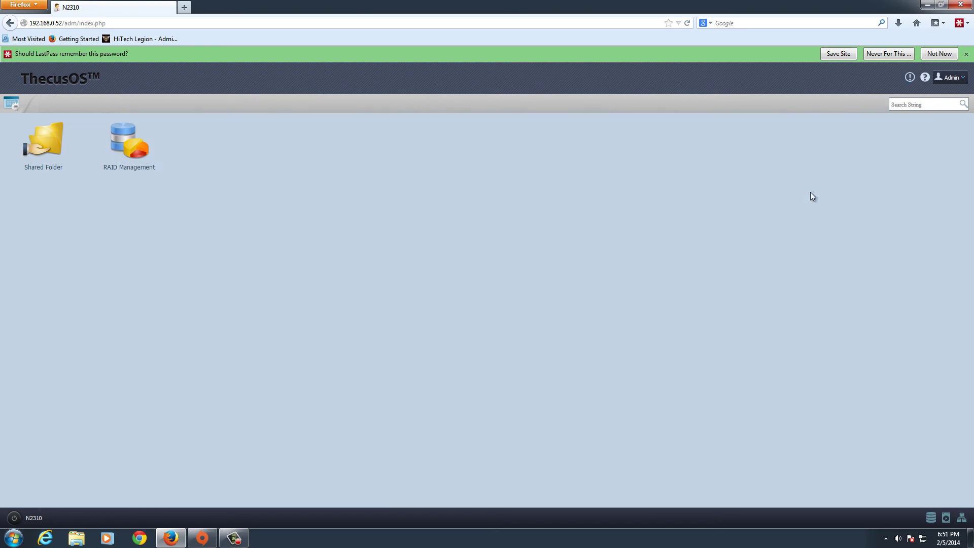